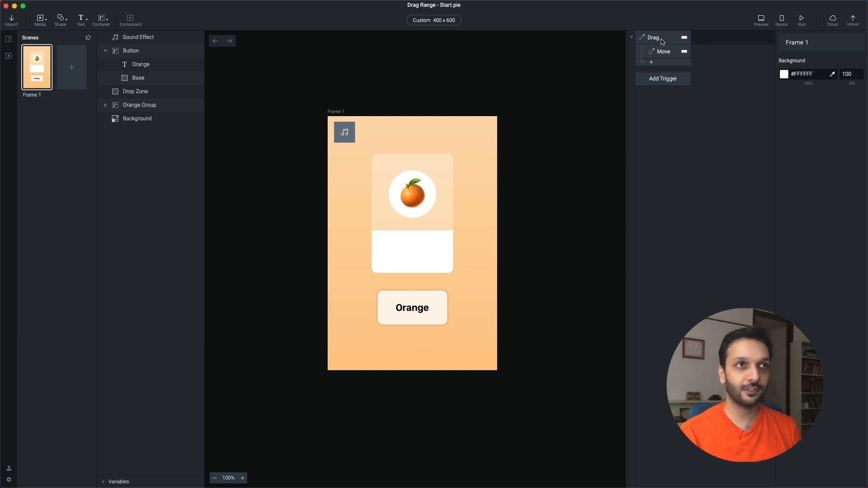
Preview the prototype and test moving the Orange button over the card
click(761, 20)
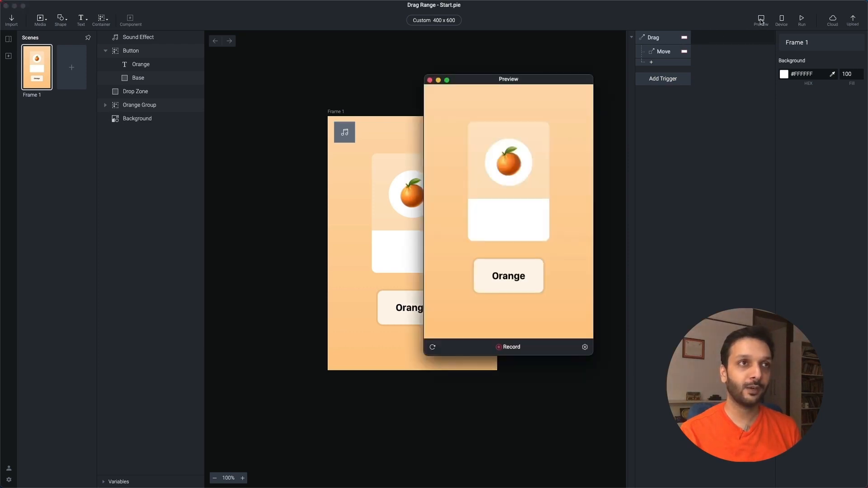
drag(511, 284, 533, 261)
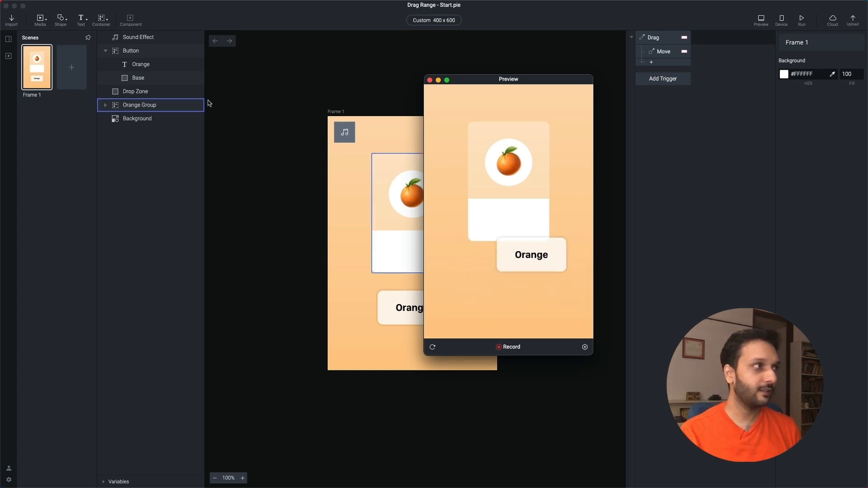
click(278, 181)
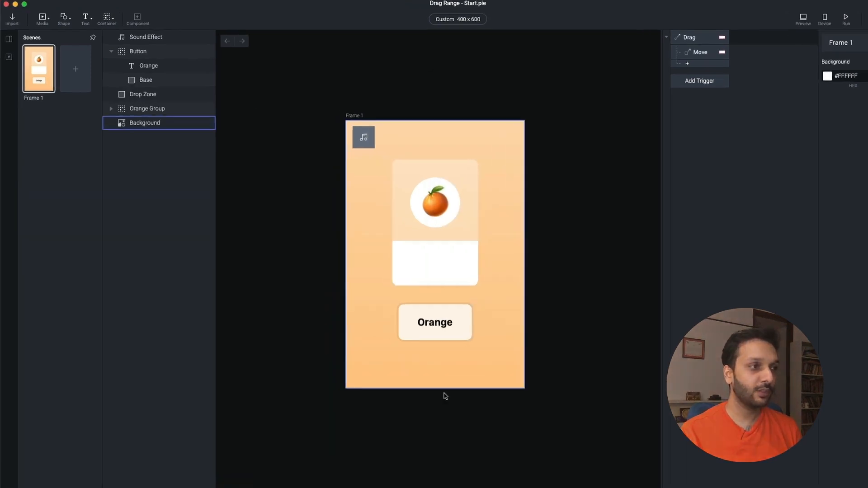
Add a Touch Up trigger to the Button layer and place a condition under it
click(417, 310)
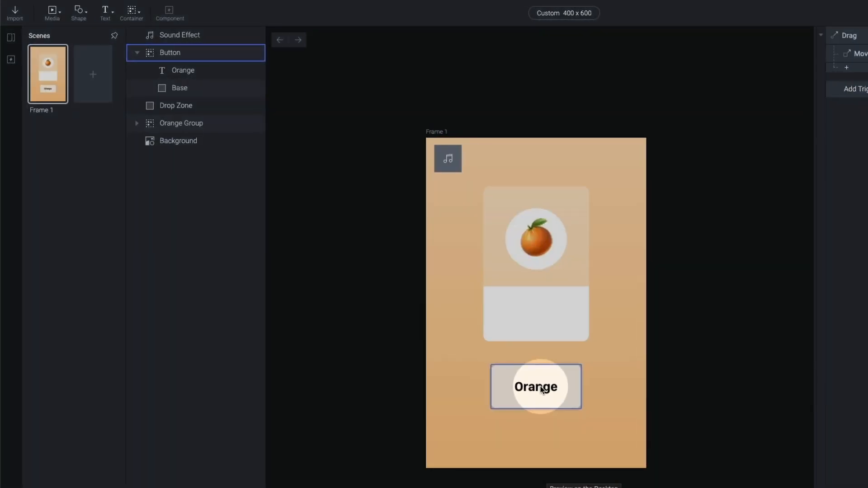
click(538, 326)
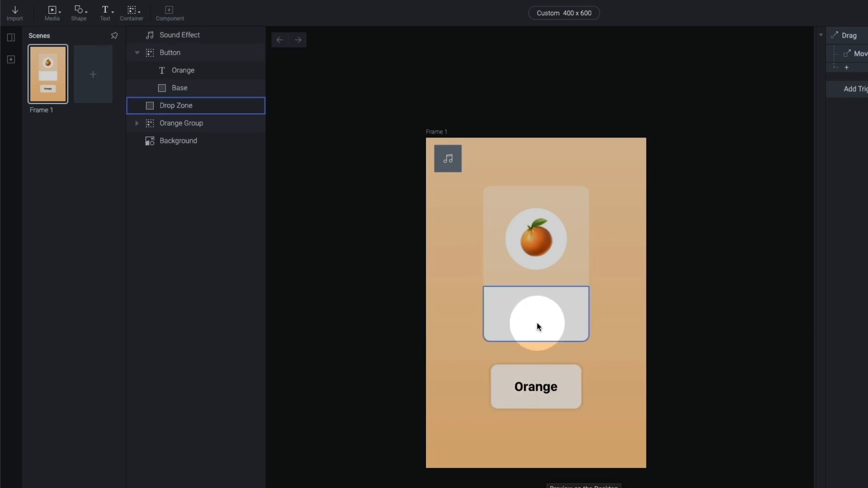
click(534, 378)
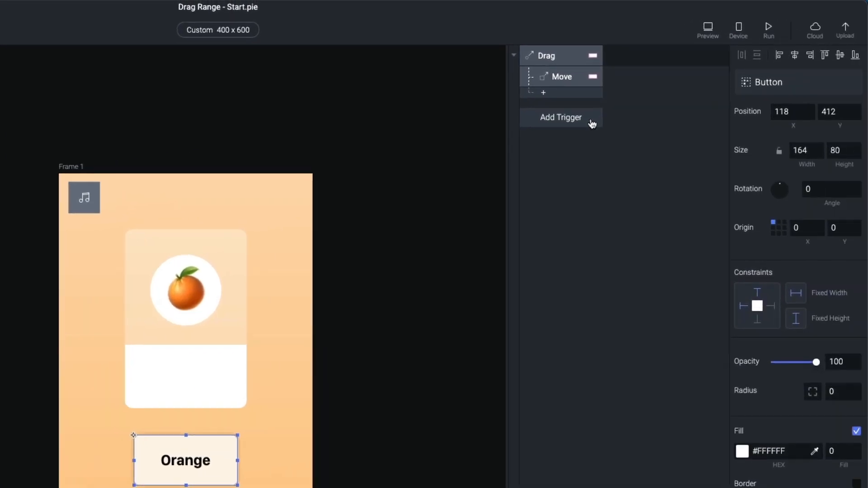
click(715, 106)
click(692, 186)
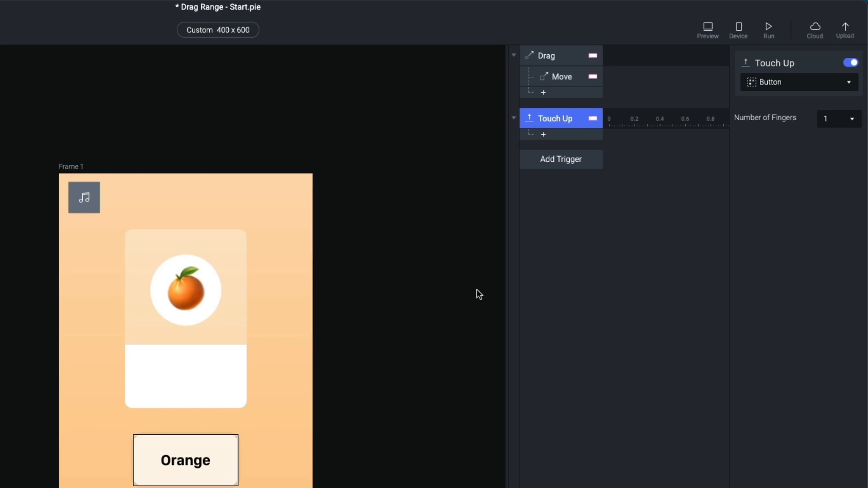
click(554, 138)
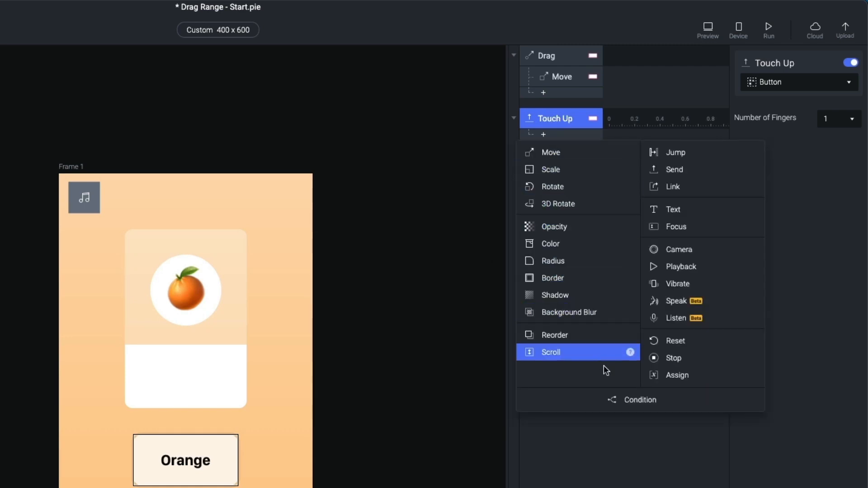
click(614, 400)
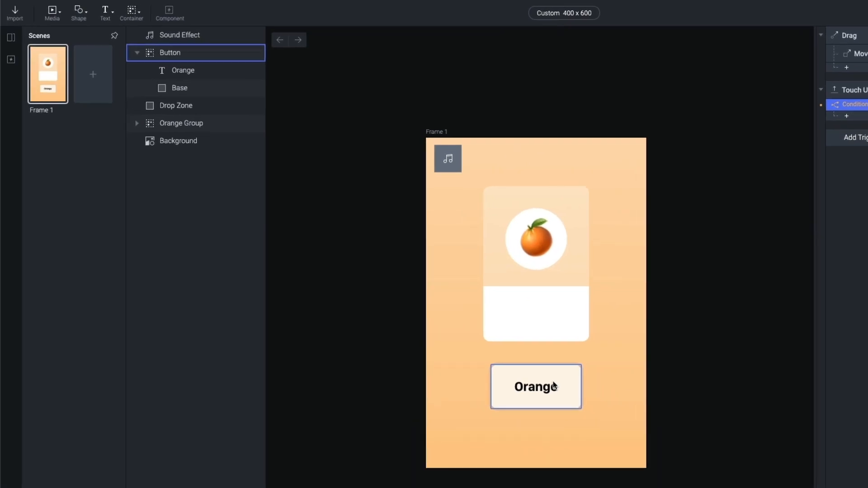
Check the Drop Zone's X position and set the first condition to Button X greater than or equal to 104
click(486, 314)
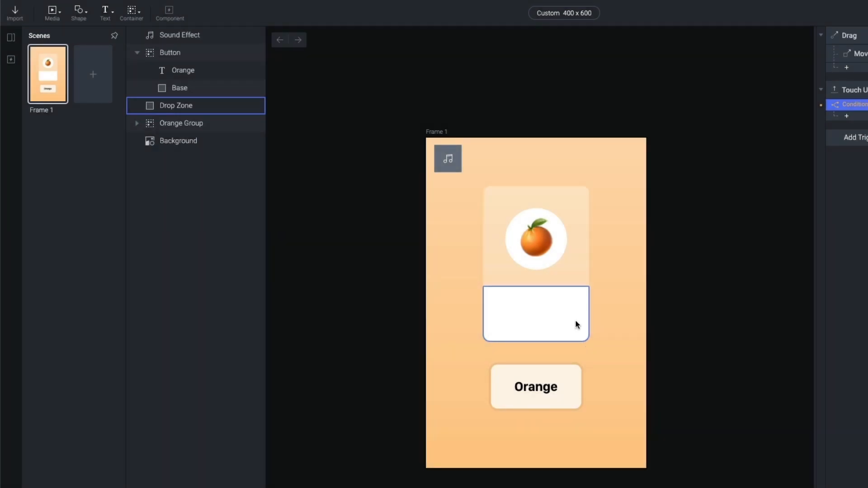
click(550, 316)
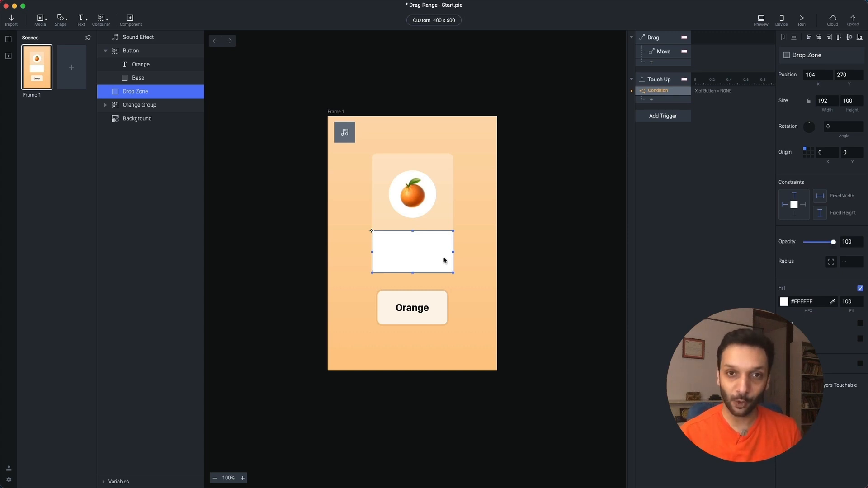
click(381, 241)
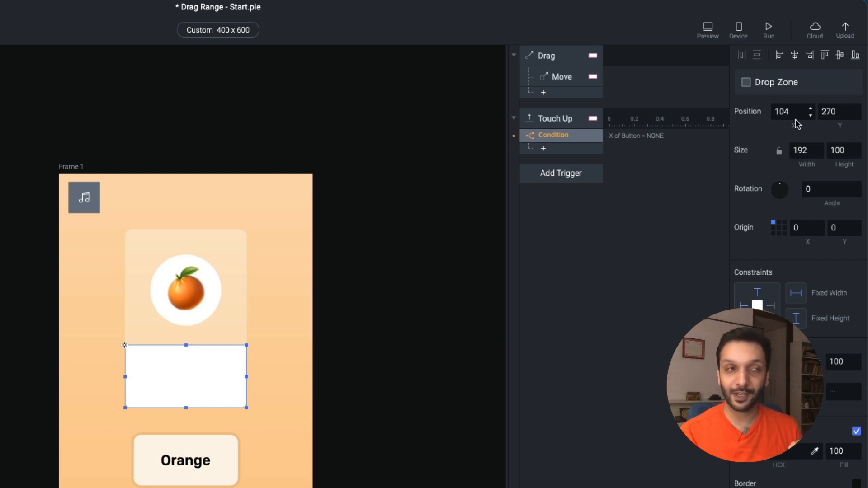
click(554, 137)
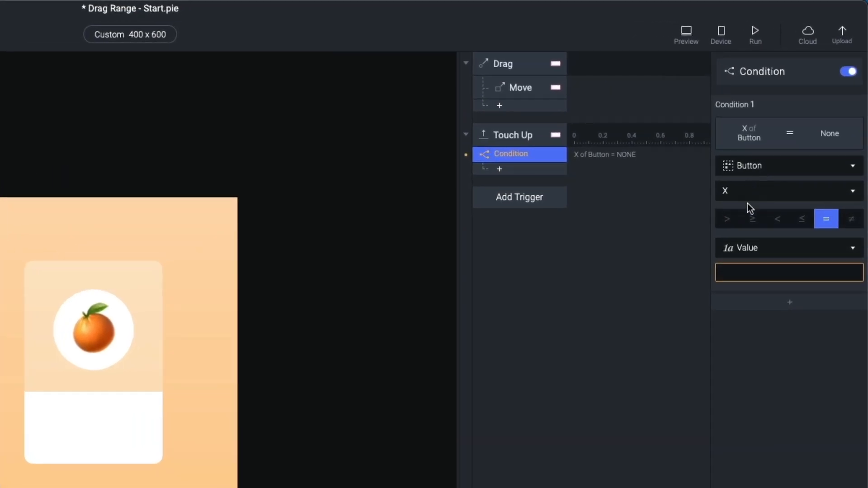
click(752, 218)
click(758, 274)
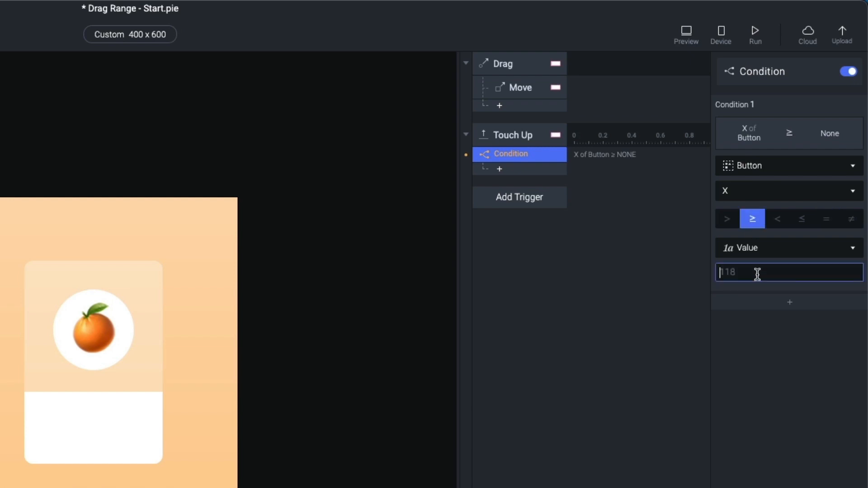
text(104)
Add a second condition comparing the Button's X with the less-than-or-equal operator
click(754, 302)
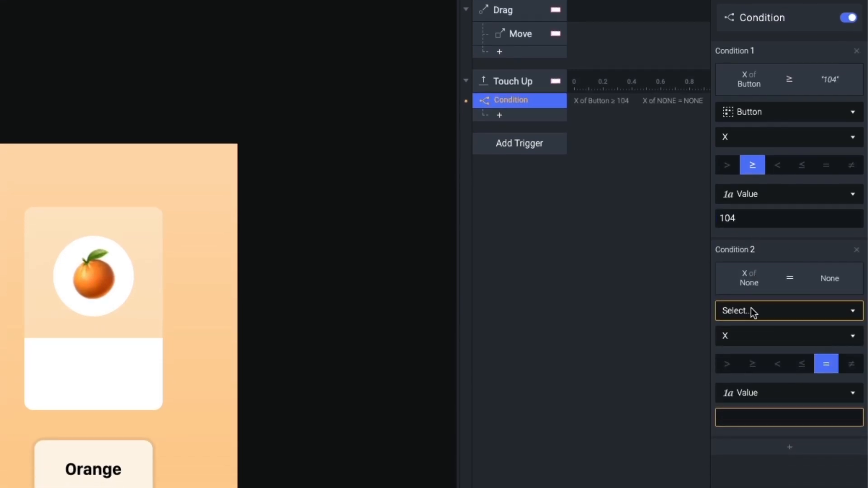
click(752, 311)
click(756, 405)
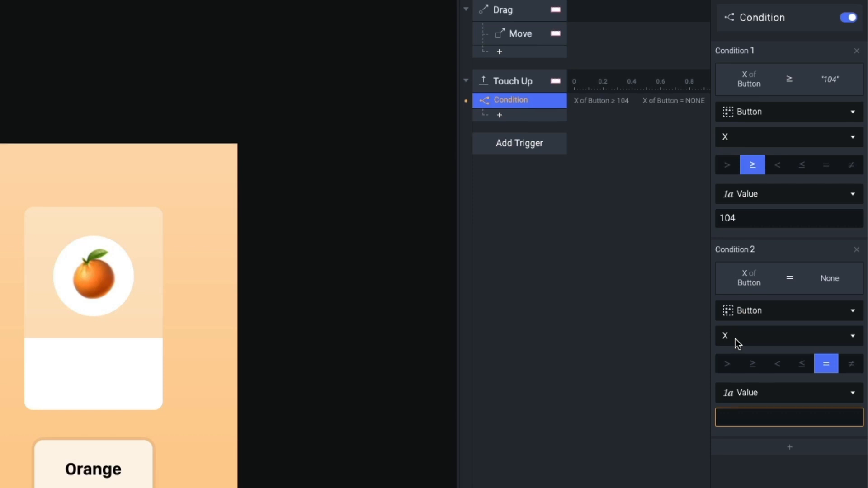
click(804, 367)
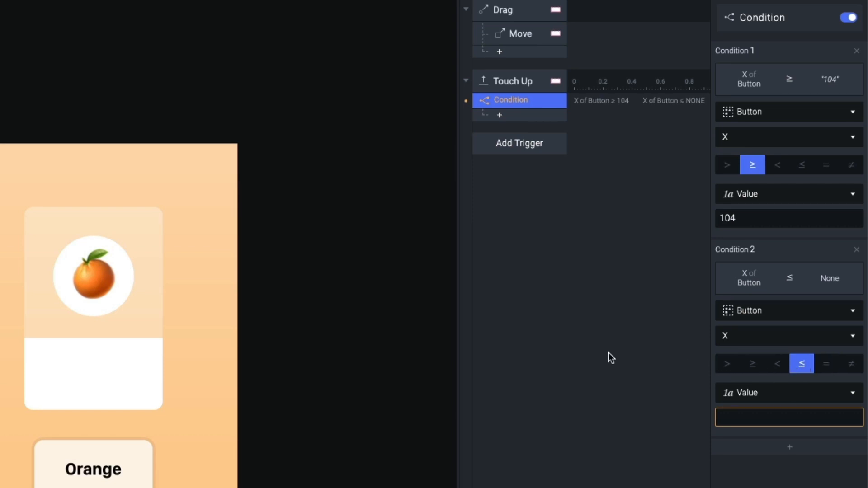
Set the Drop Zone's origin to its top-right corner to get its right-edge X position
click(142, 380)
click(139, 377)
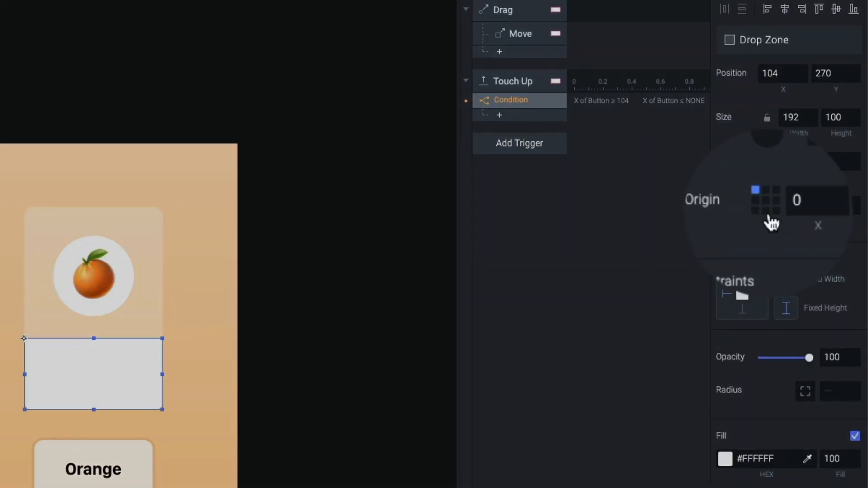
click(774, 200)
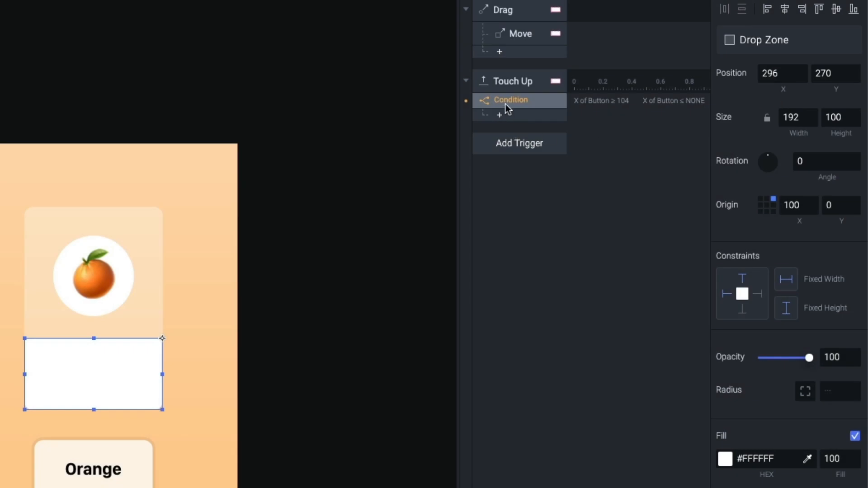
Set the comparison value of the second condition to 296
click(506, 104)
click(733, 415)
text(118)
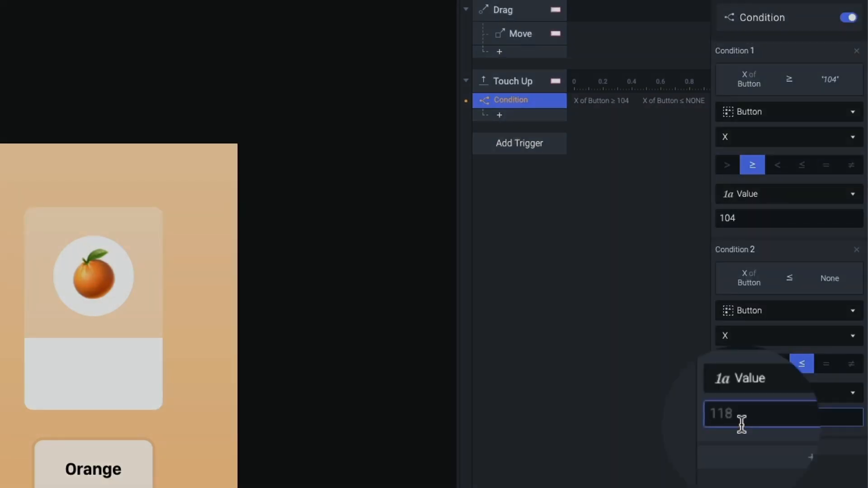
text(296)
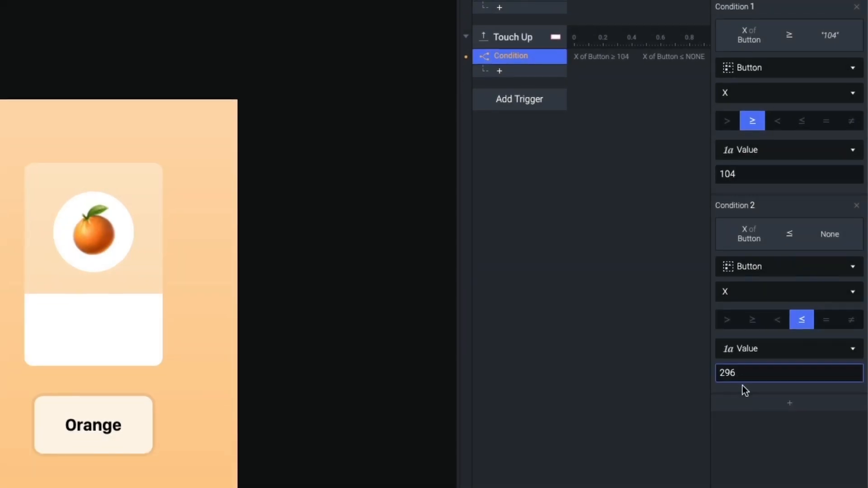
Add a third condition comparing the Button's Y with the greater-than-or-equal operator
click(745, 447)
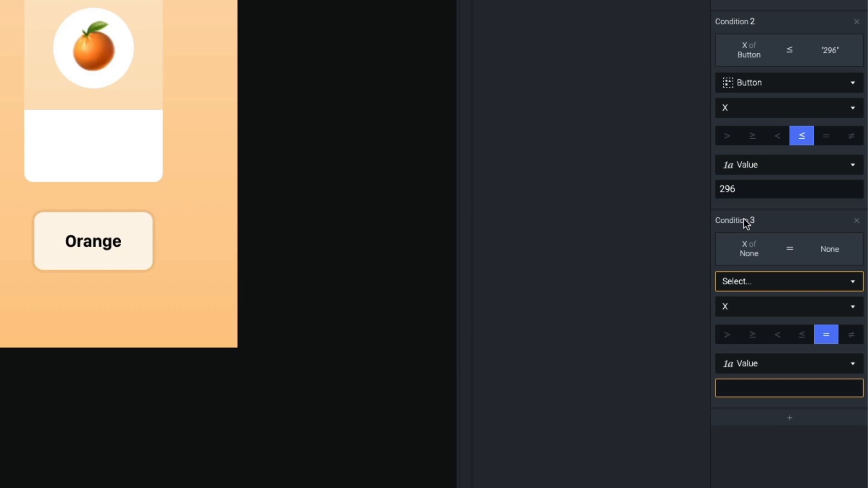
click(745, 284)
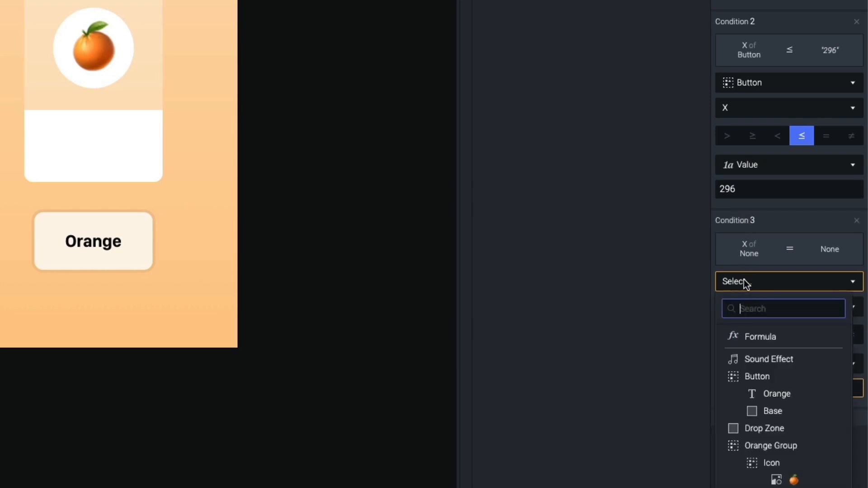
click(763, 376)
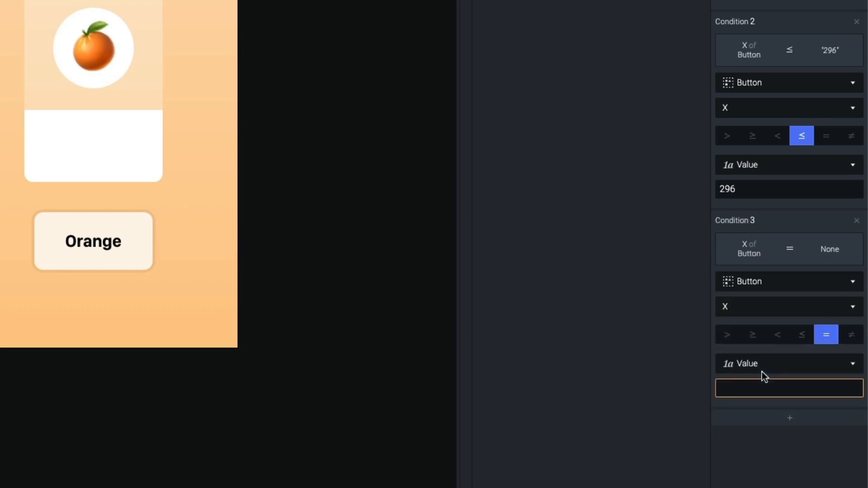
click(750, 307)
click(752, 45)
click(753, 335)
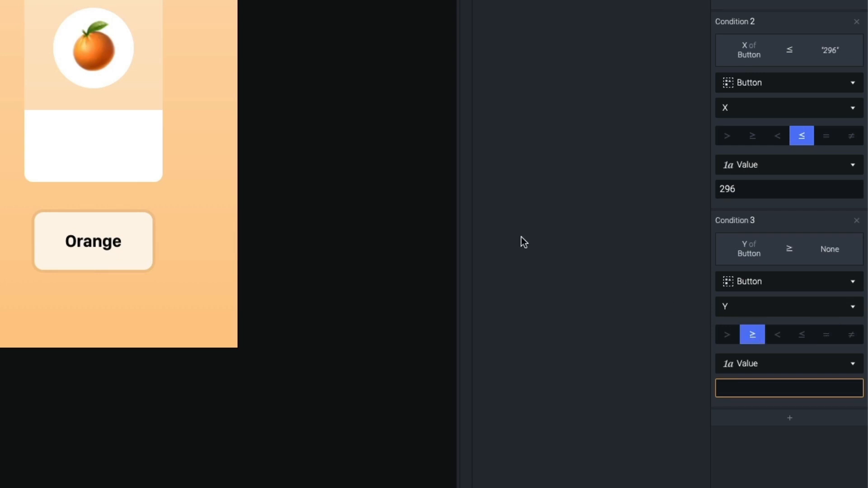
Check the Drop Zone's Y position and set the third condition's comparison value to 270
click(136, 172)
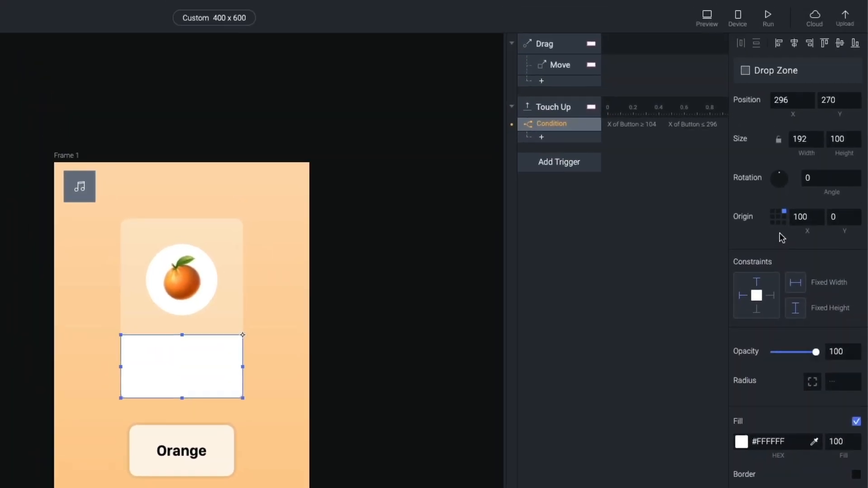
click(779, 234)
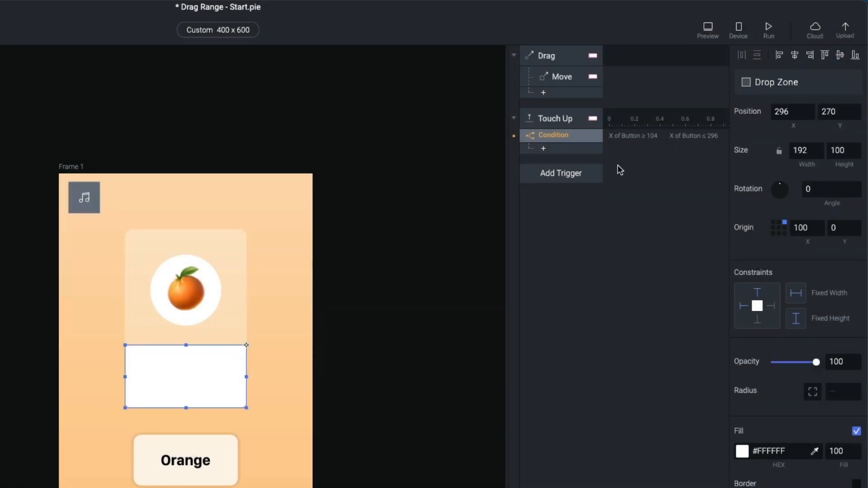
click(565, 136)
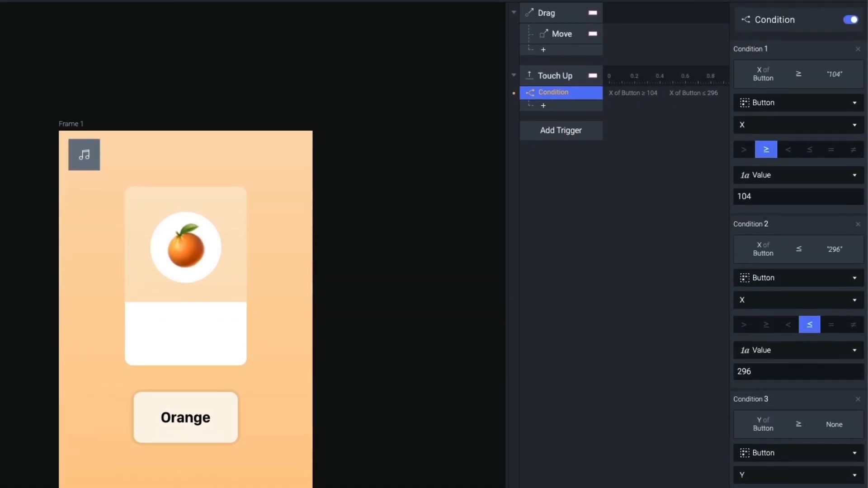
click(742, 471)
text(200)
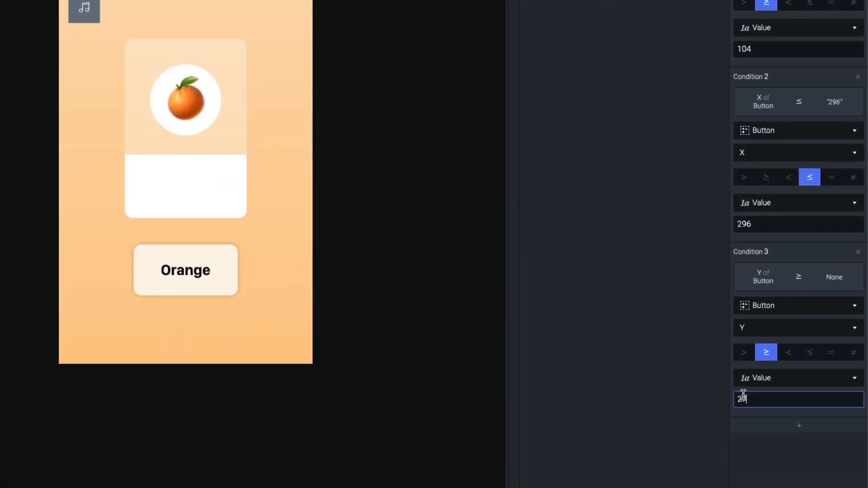
Add a fourth condition comparing the Button's Y with the less-than-or-equal operator
click(760, 425)
scroll(758, 403, down, 2)
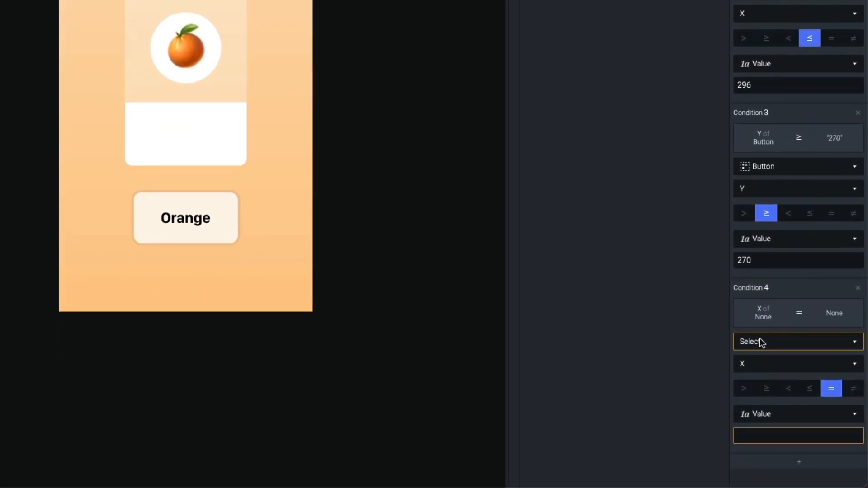
click(761, 352)
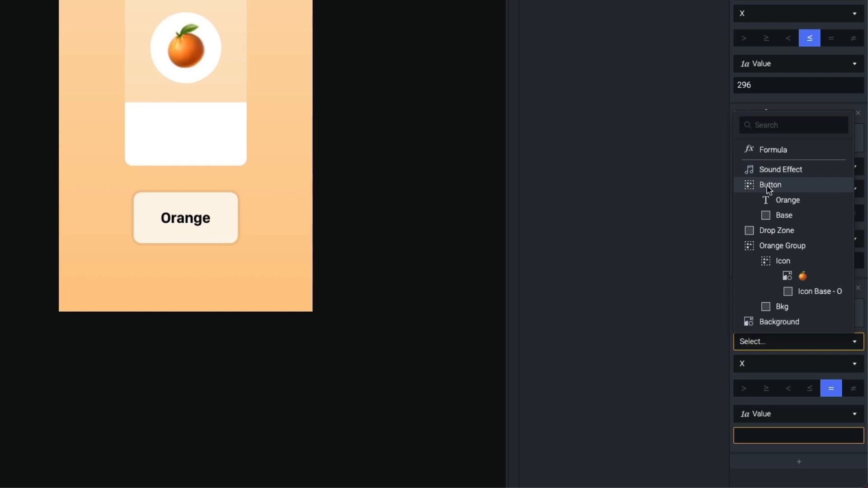
click(767, 186)
click(764, 370)
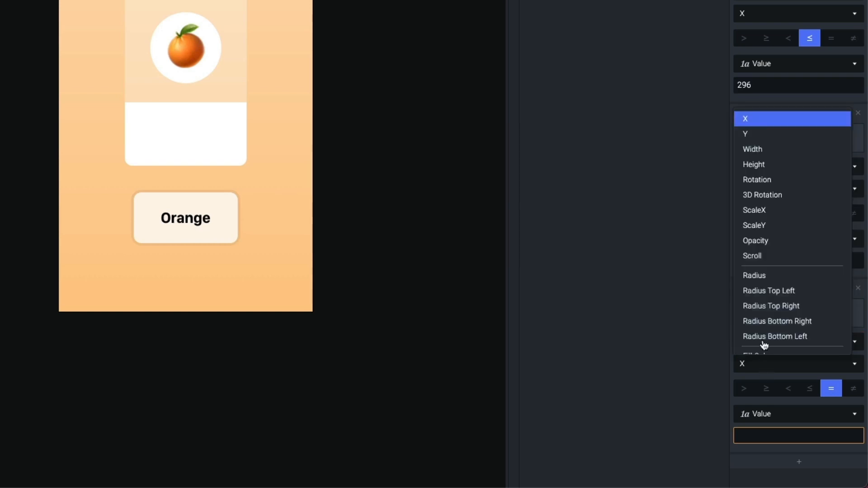
click(767, 138)
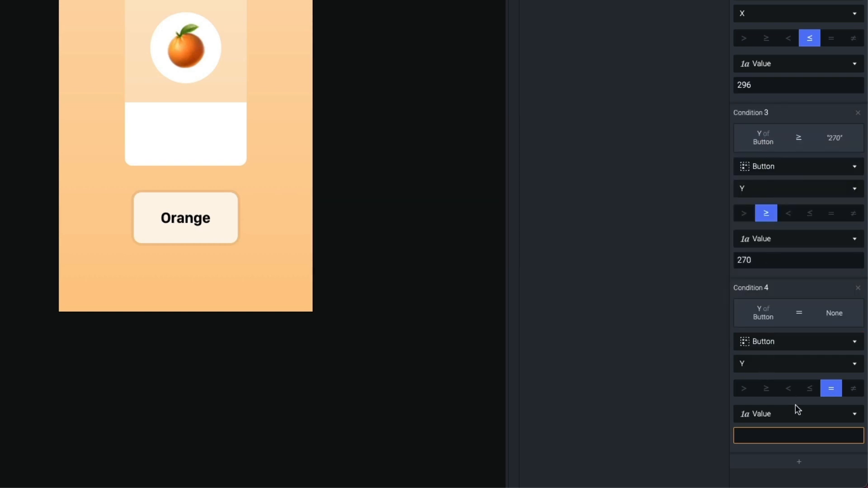
click(809, 390)
Set the Drop Zone's origin to its bottom-right corner to get its bottom-edge Y position
click(222, 155)
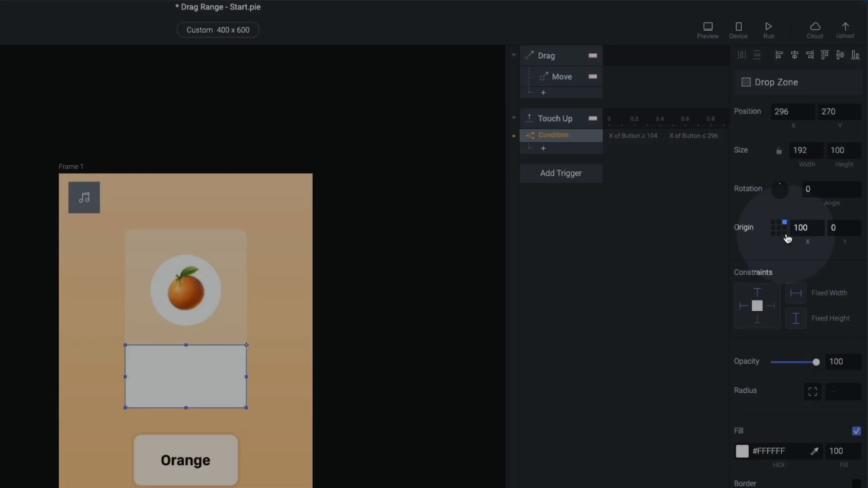
click(784, 142)
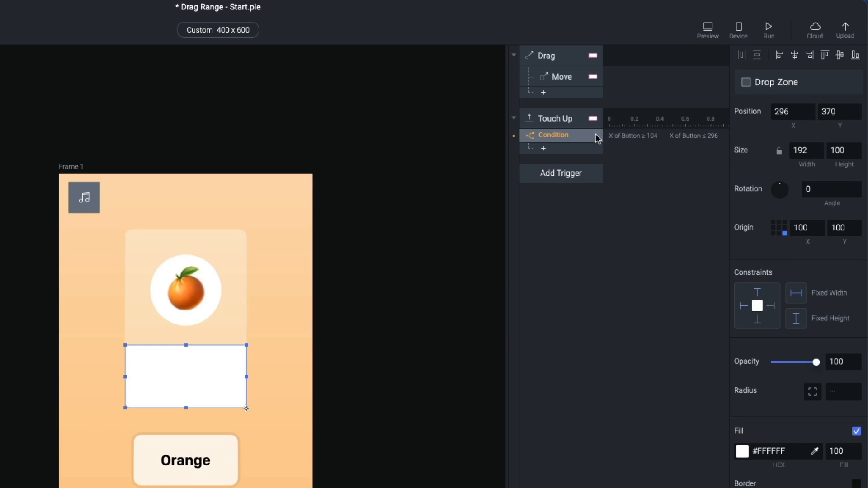
Set the fourth Touch Up condition's comparison value to 370
click(565, 140)
scroll(798, 362, down, 2)
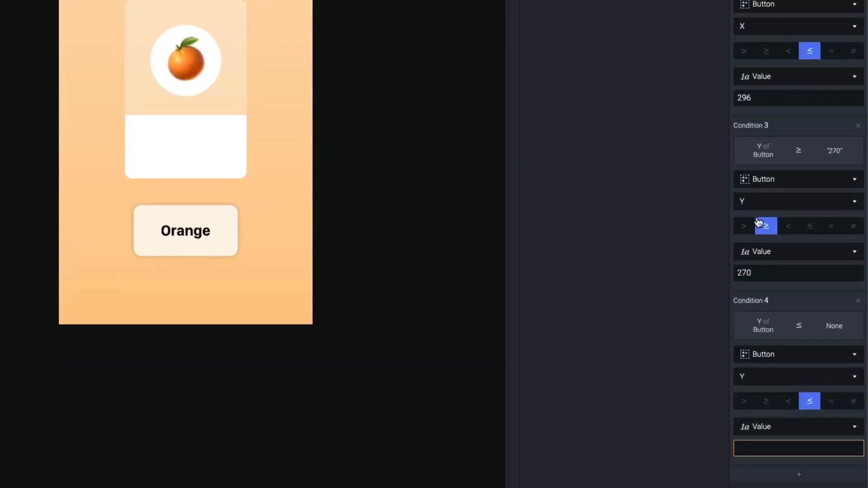
click(795, 436)
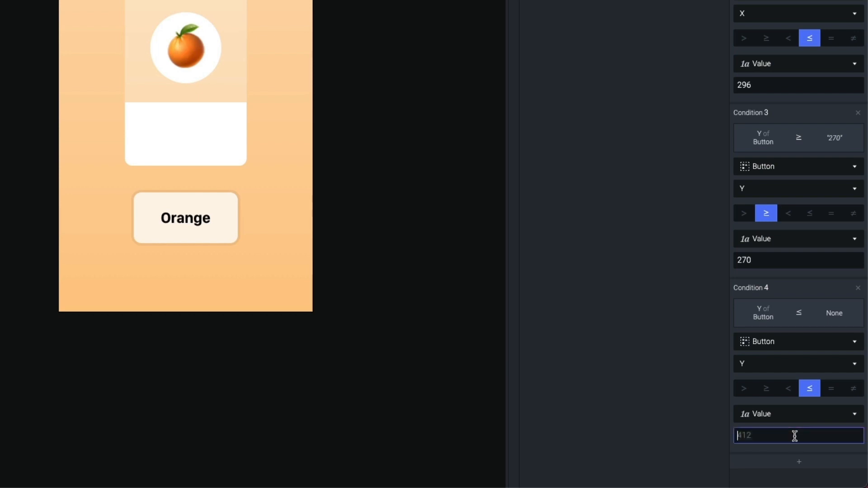
text(370)
scroll(772, 357, up, 3)
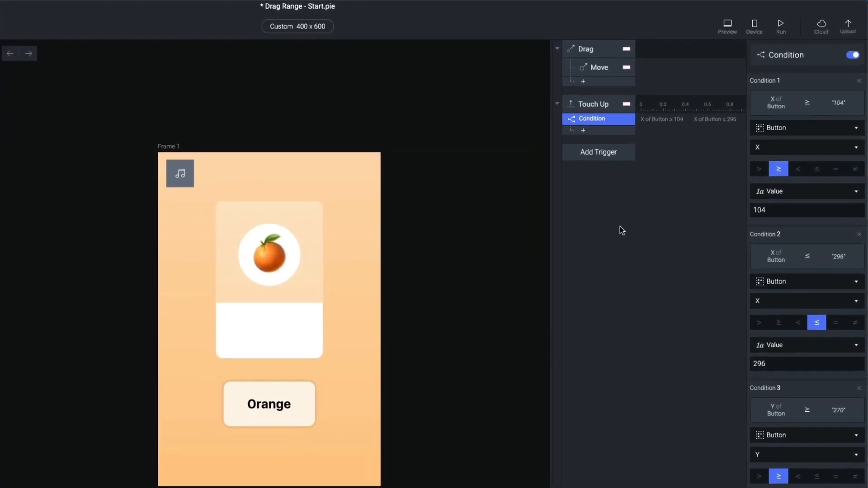
Add a Move response under the Touch Up condition and set the Drop Zone's origin to its center to get the target coordinates
click(545, 148)
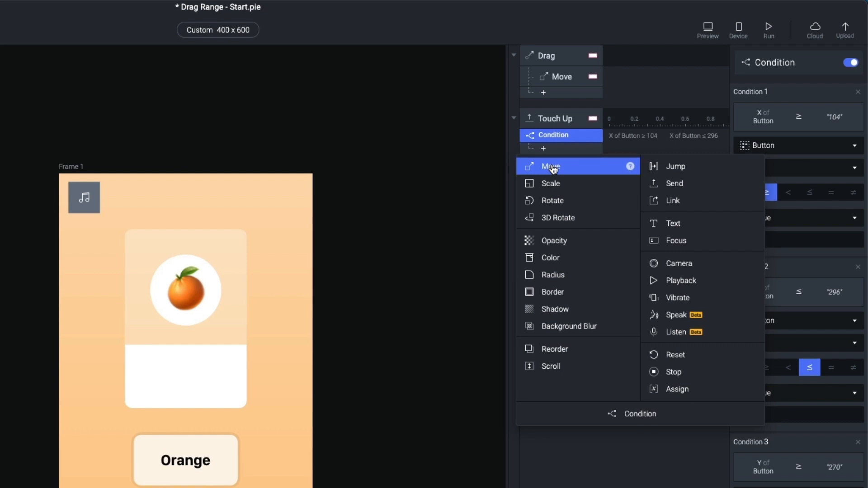
click(551, 167)
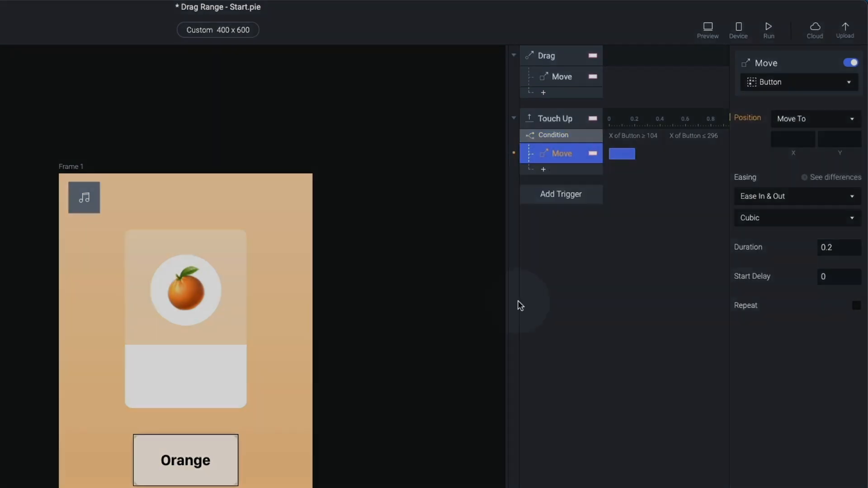
click(154, 382)
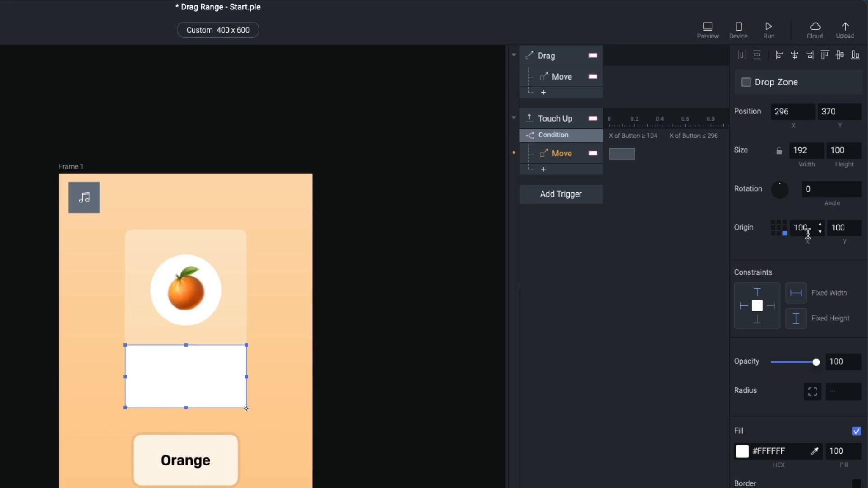
click(780, 228)
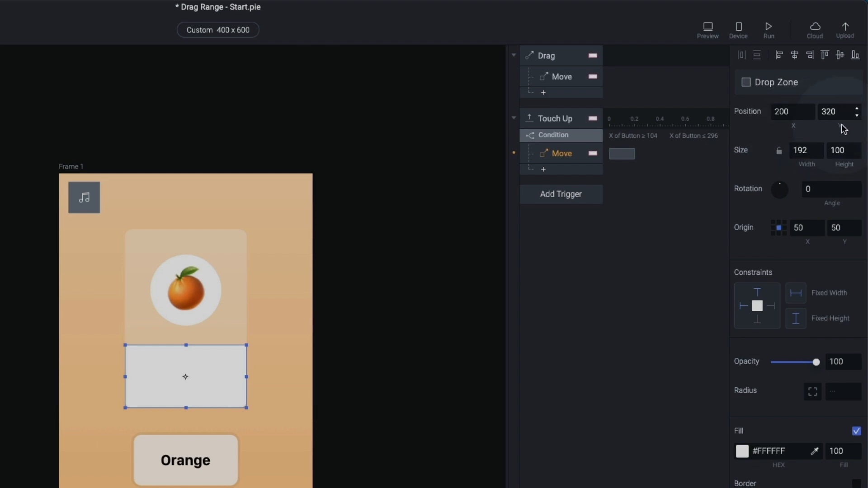
Set the conditional Move response to move the Button to X 200, Y 320
click(557, 152)
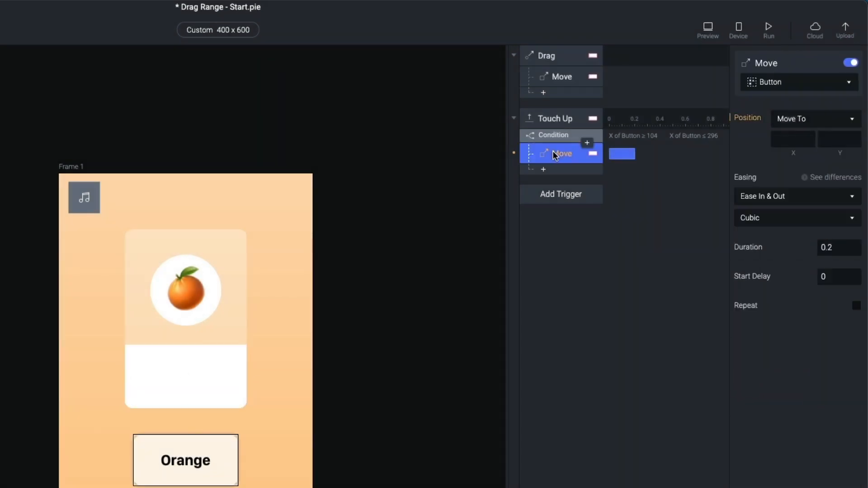
click(781, 139)
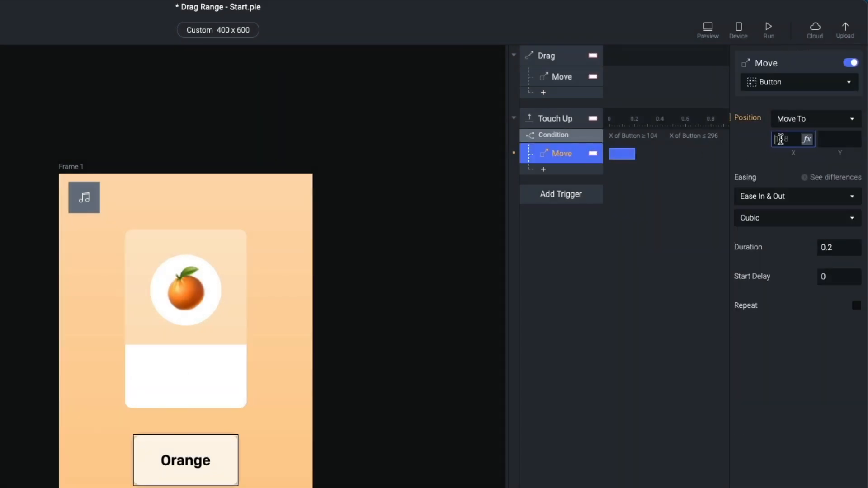
text(200)
click(825, 139)
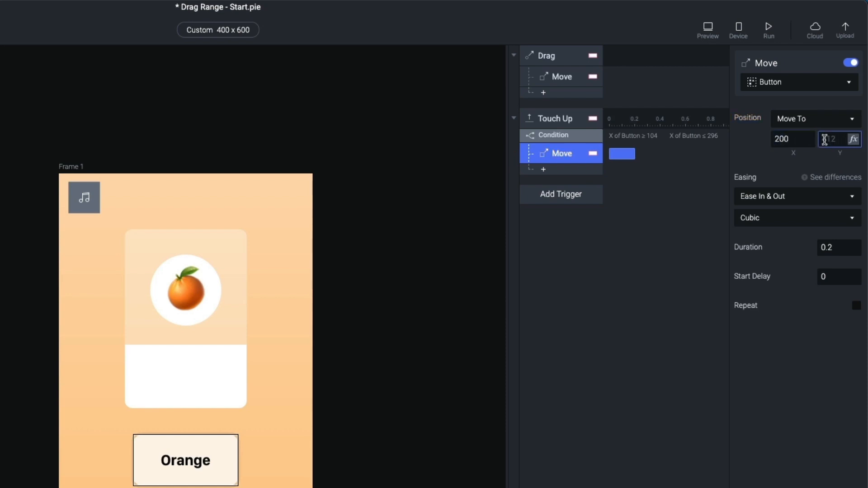
text(320)
Preview the prototype and test releasing the Orange button over the drop zone several times, resetting between tries
click(708, 31)
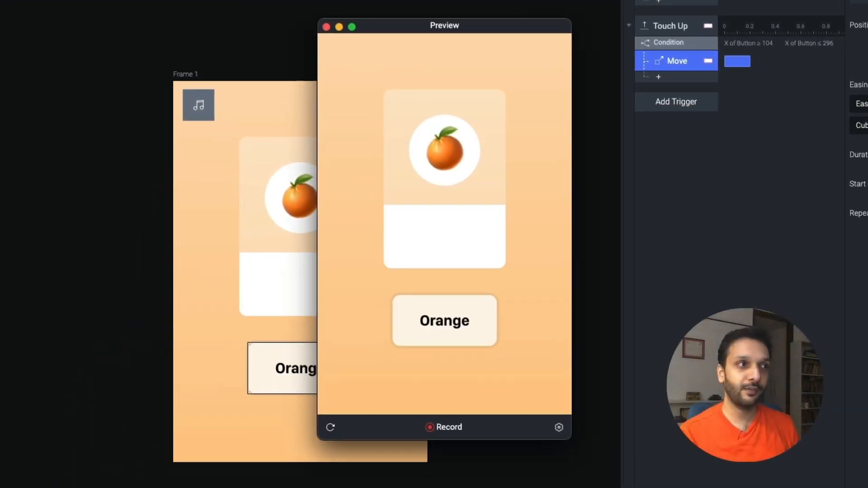
drag(452, 334, 466, 283)
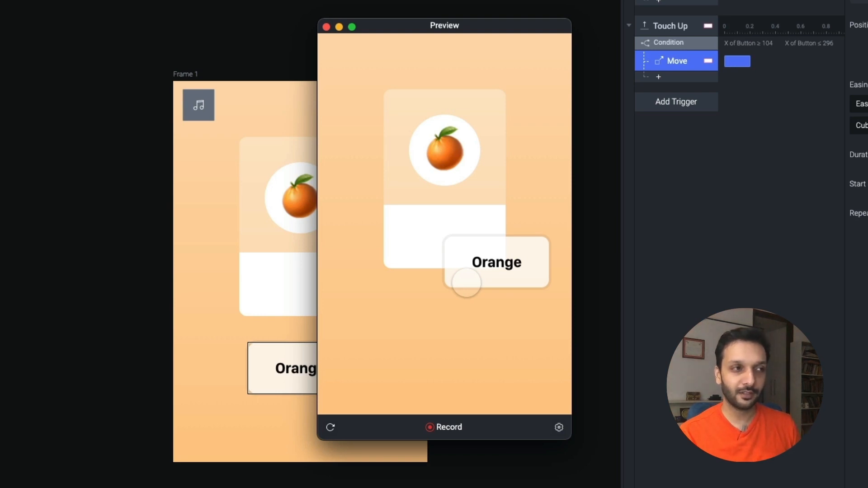
click(331, 427)
drag(449, 343, 525, 293)
click(331, 428)
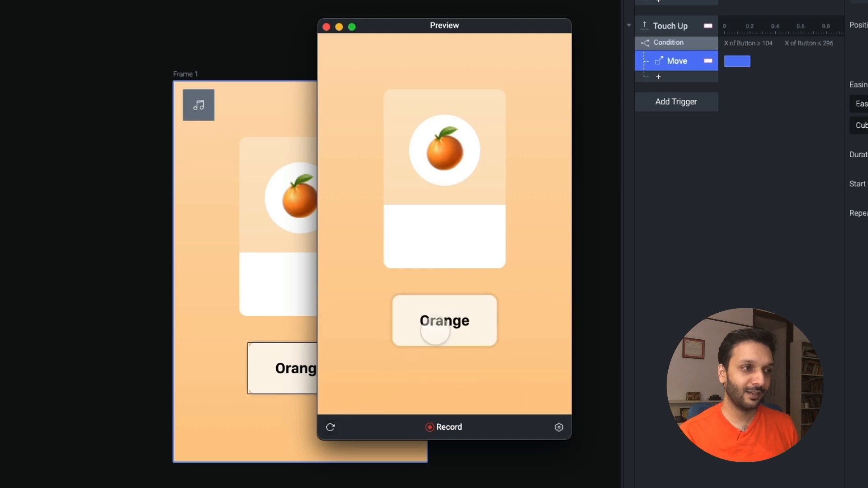
drag(436, 330, 522, 286)
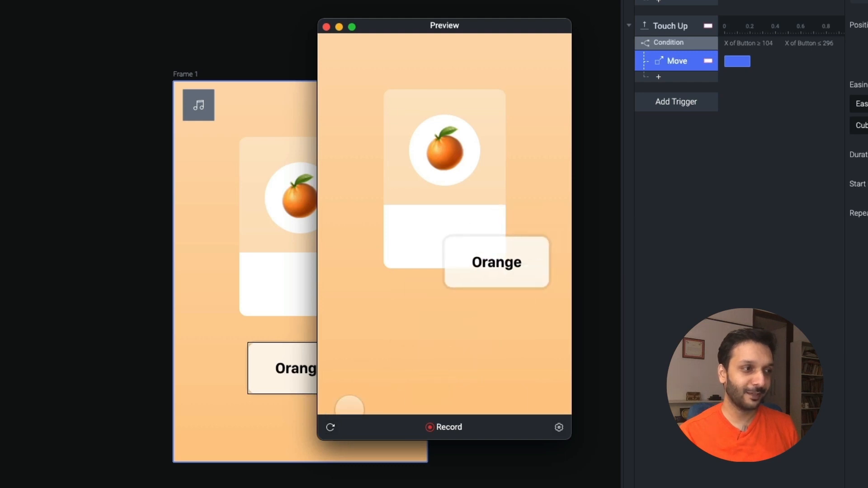
click(330, 427)
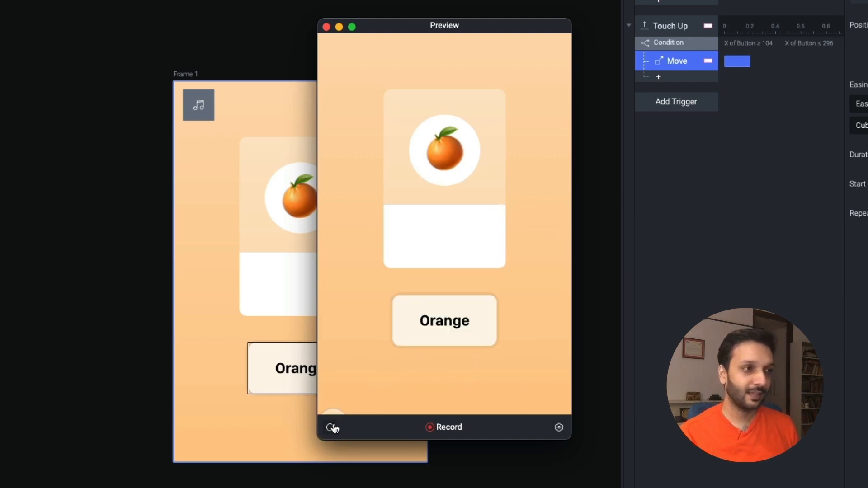
Set the Button group's origin to its center
click(286, 458)
click(325, 386)
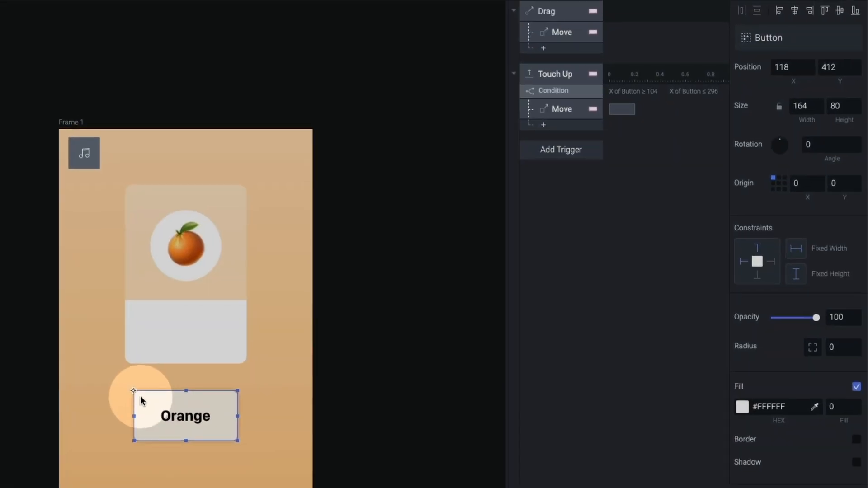
click(780, 185)
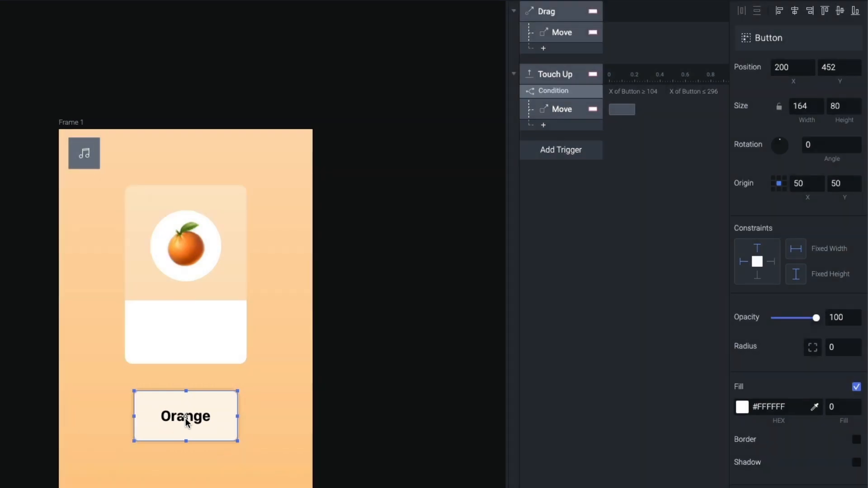
Preview the prototype again and test dropping the Orange button at different spots in the drop zone, then close the preview
click(732, 1)
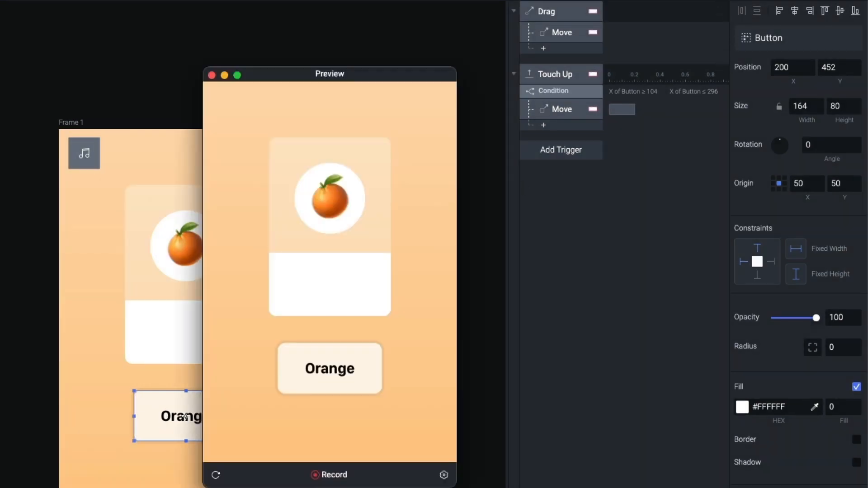
drag(325, 390, 322, 330)
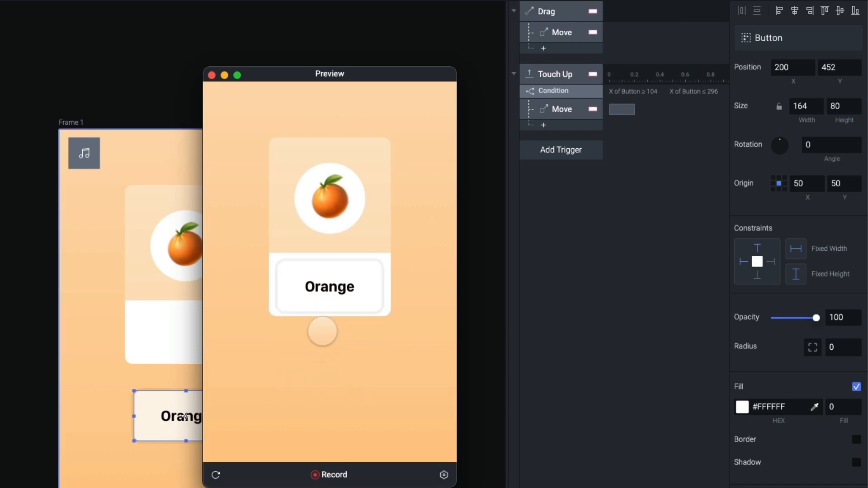
click(216, 475)
drag(325, 365, 373, 305)
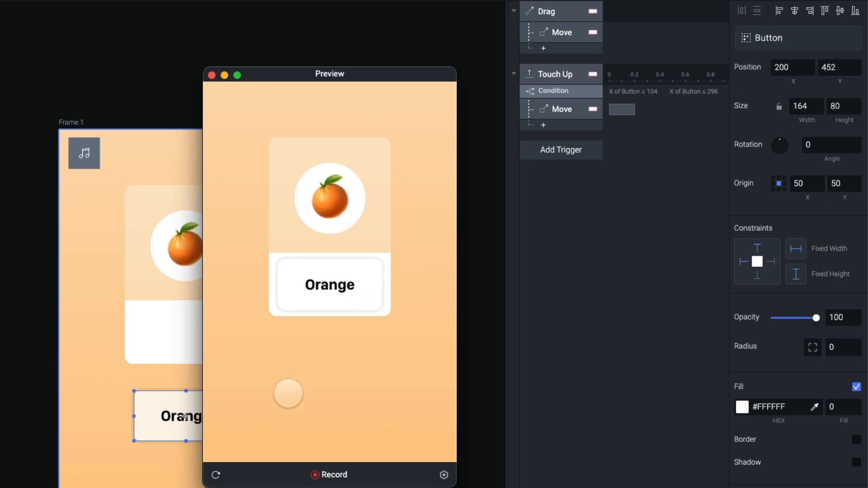
click(216, 475)
drag(312, 372, 274, 300)
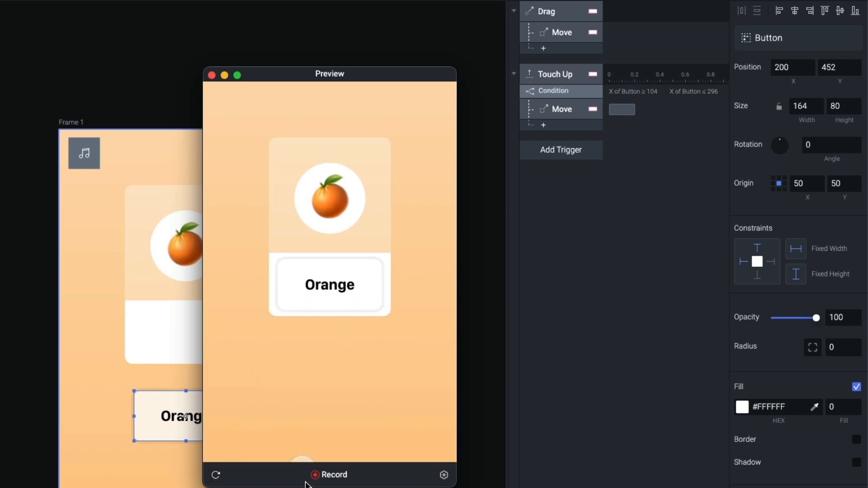
key(super+w)
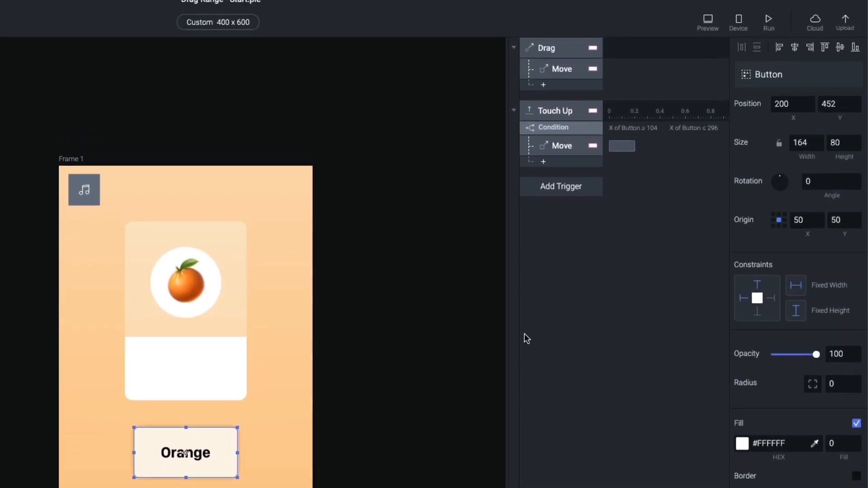
Add a Color response under the Touch Up condition and target the Button's Base layer
click(550, 212)
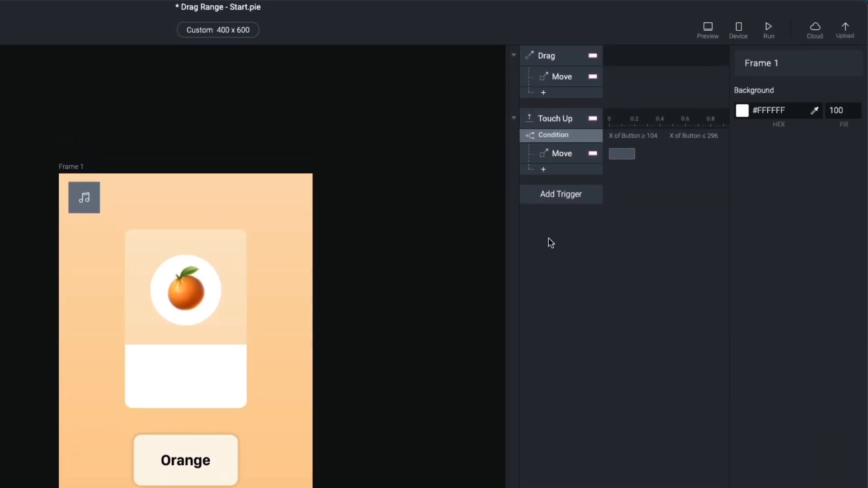
click(552, 170)
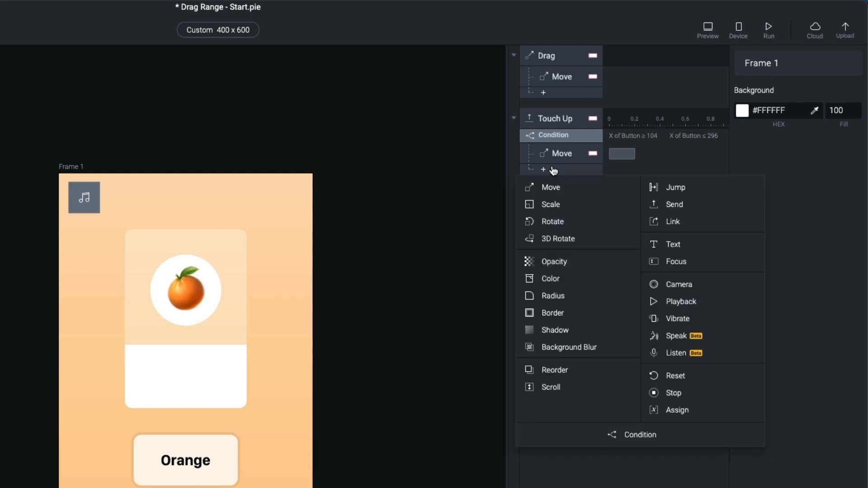
click(562, 283)
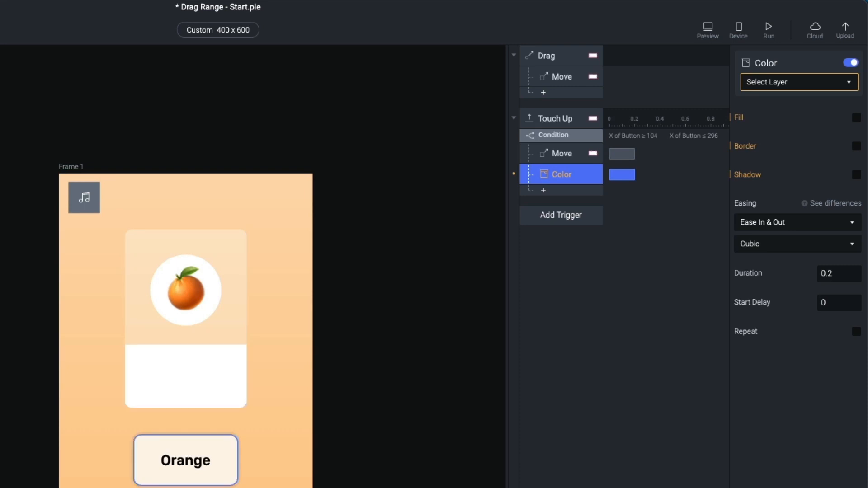
click(784, 87)
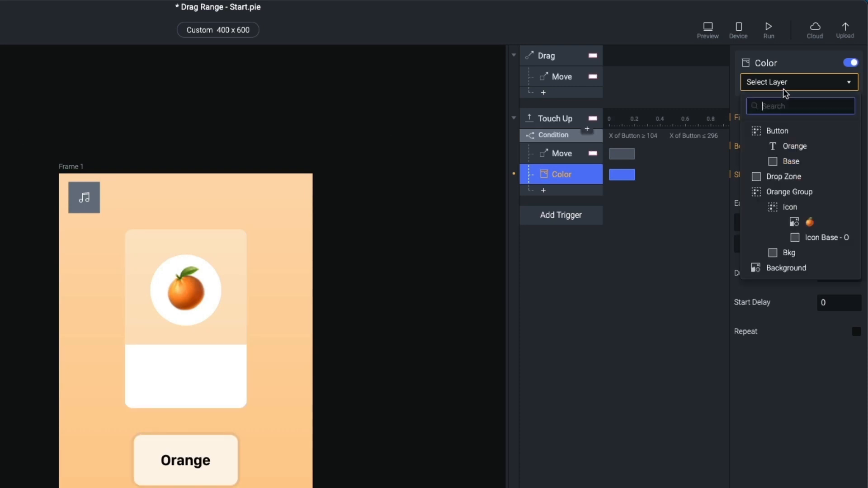
click(792, 161)
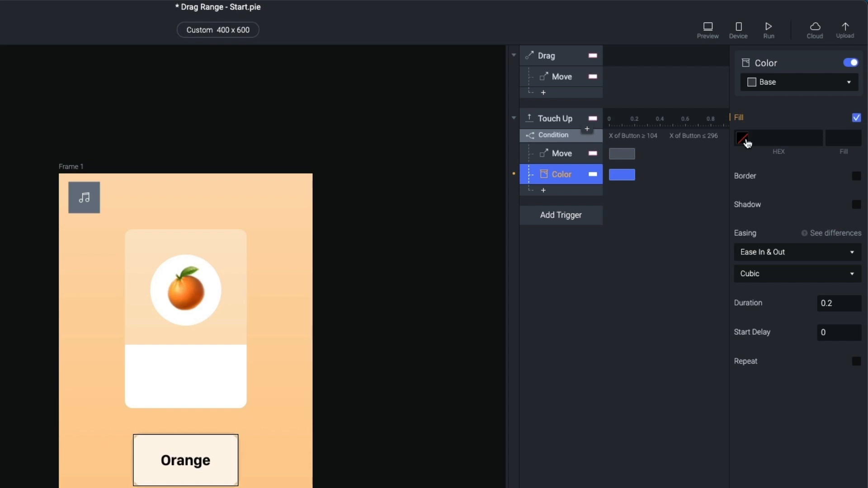
Set the Color response's fill to green #82C91E at 100 percent opacity
click(745, 139)
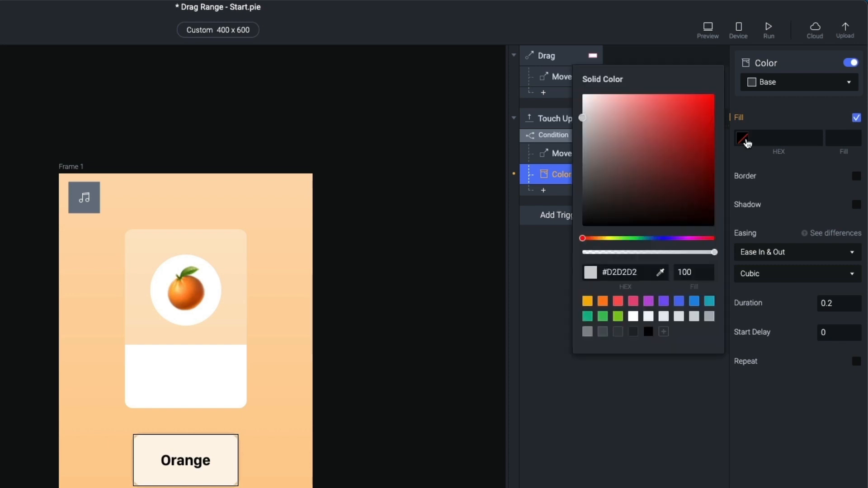
click(620, 316)
click(828, 136)
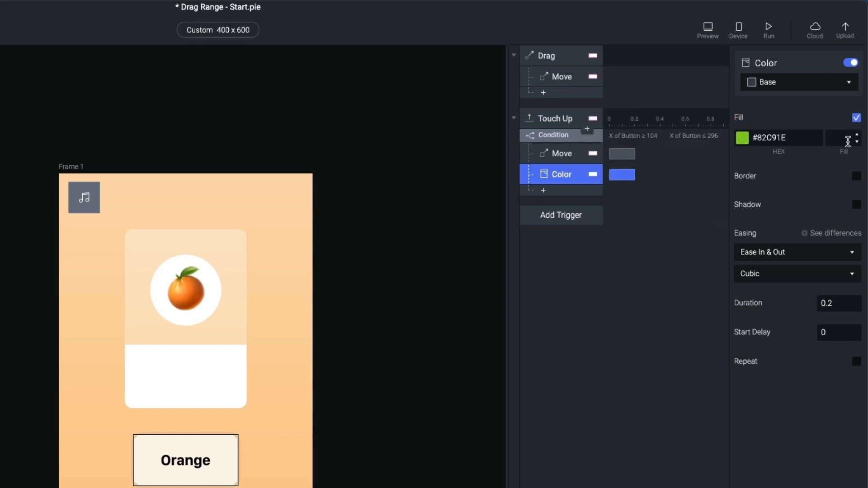
click(848, 141)
text(100)
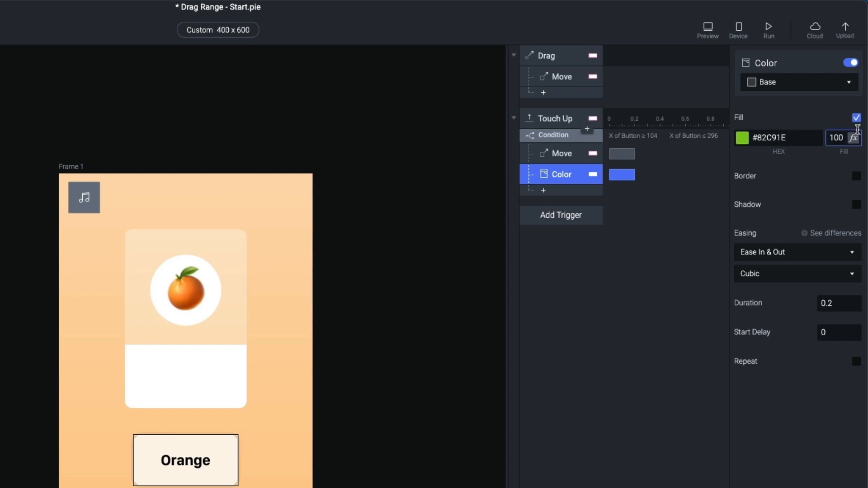
click(837, 159)
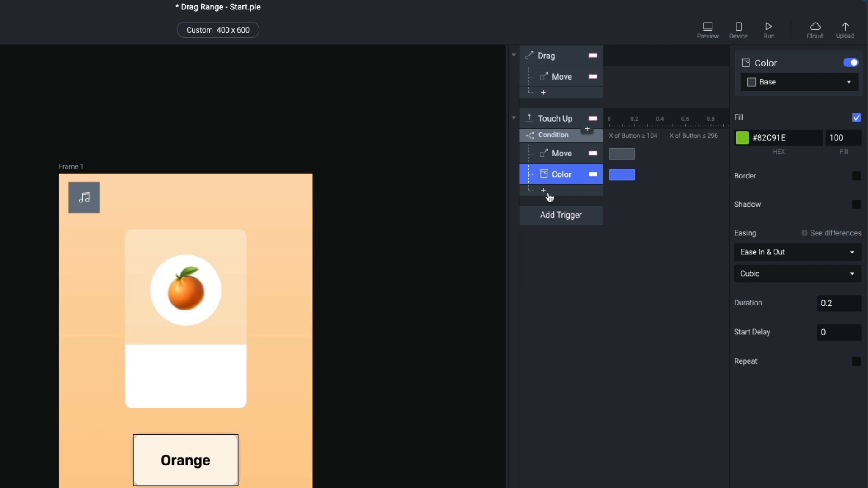
Add a Playback response under the Touch Up condition that plays the Sound Effect layer
click(549, 196)
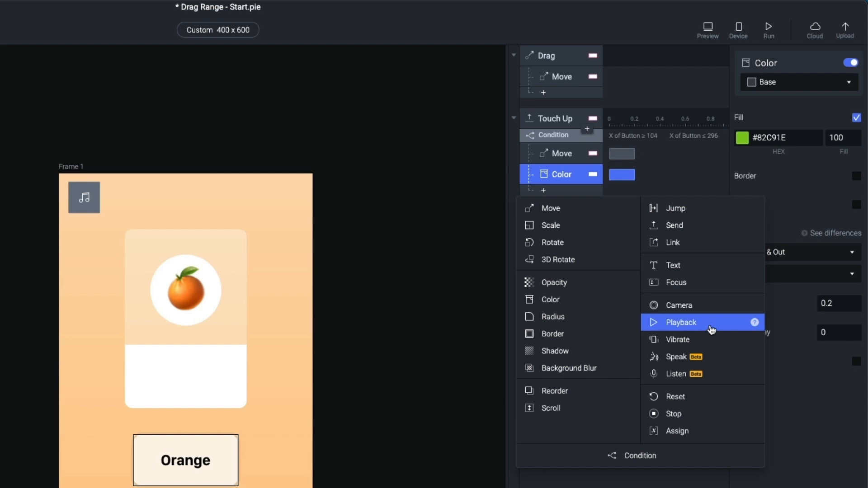
click(712, 330)
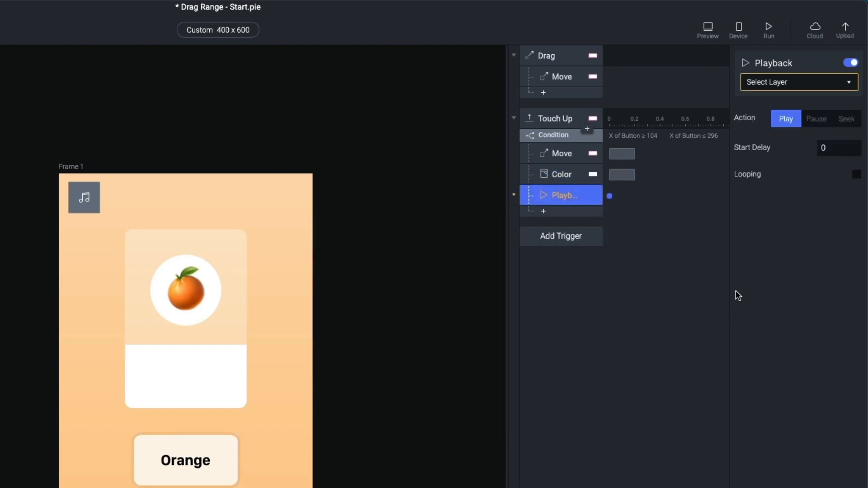
click(803, 86)
click(805, 133)
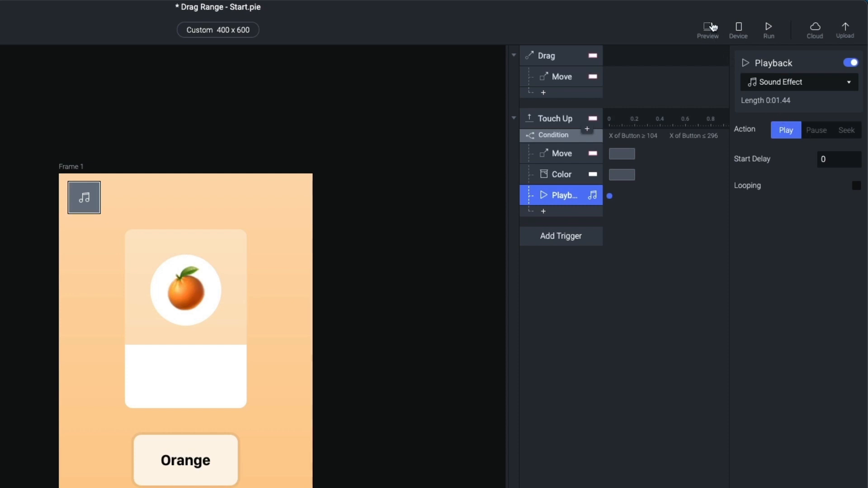
Preview the prototype, drop the Orange button in the drop zone, restart and drag it again, then close the preview
click(712, 27)
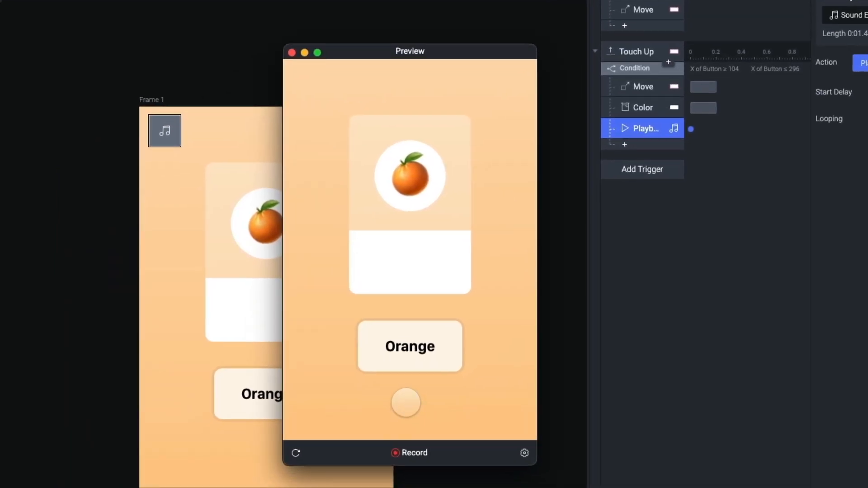
drag(411, 359, 419, 304)
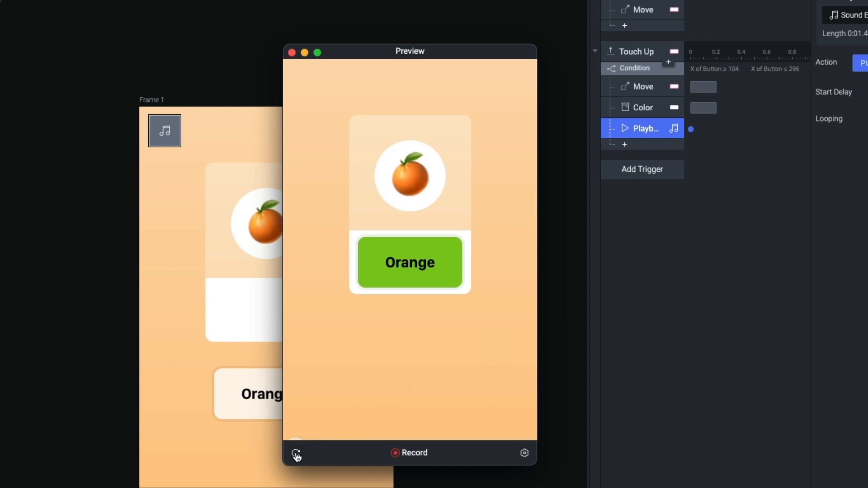
click(296, 453)
mouse_move(392, 331)
mouse_down()
mouse_move(383, 346)
mouse_move(351, 334)
mouse_move(437, 359)
mouse_move(394, 333)
mouse_move(399, 347)
mouse_up()
key(super+w)
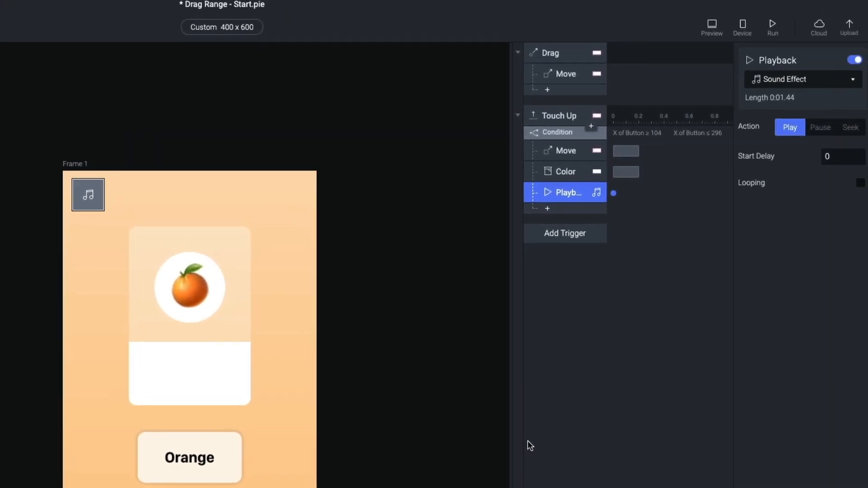
Add another Move response at the end of the Touch Up trigger and target the Button layer
click(567, 365)
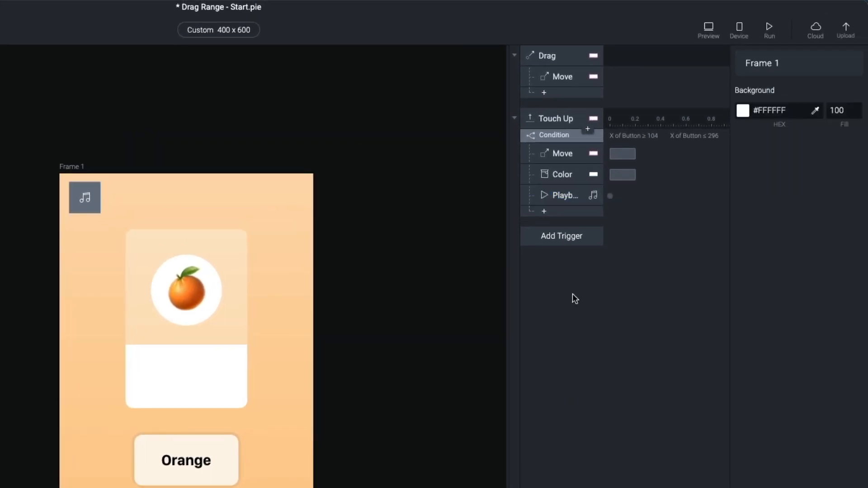
click(568, 212)
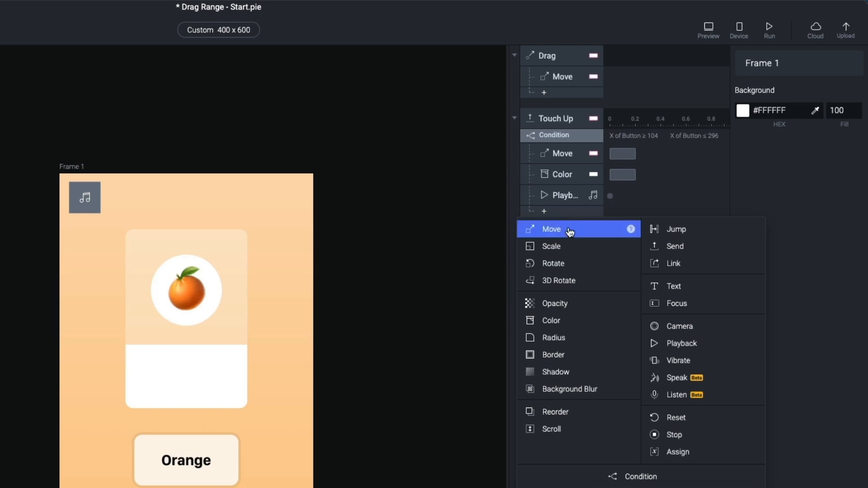
click(570, 232)
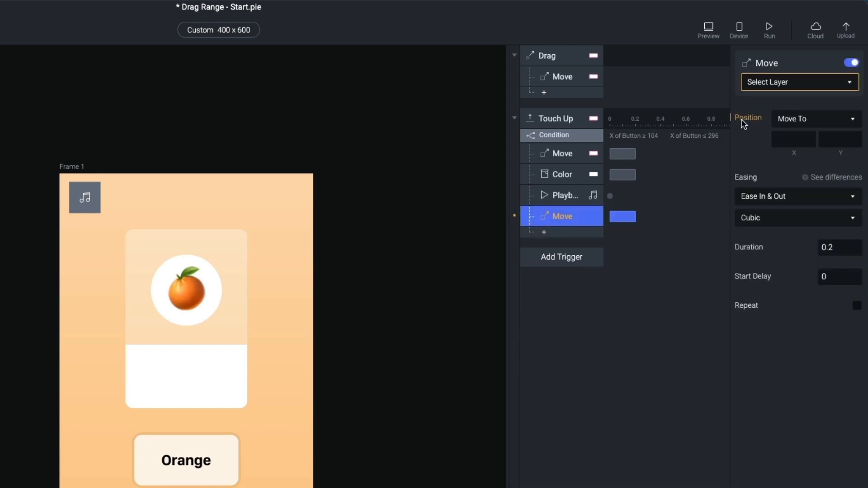
click(774, 83)
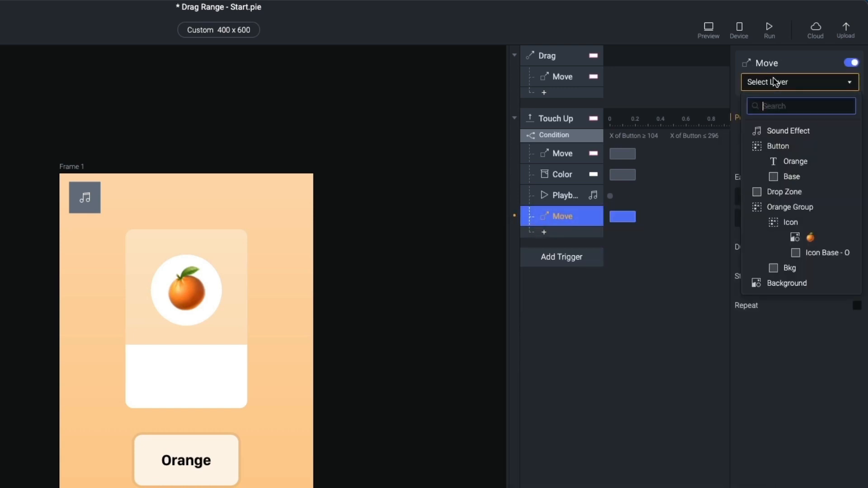
click(776, 146)
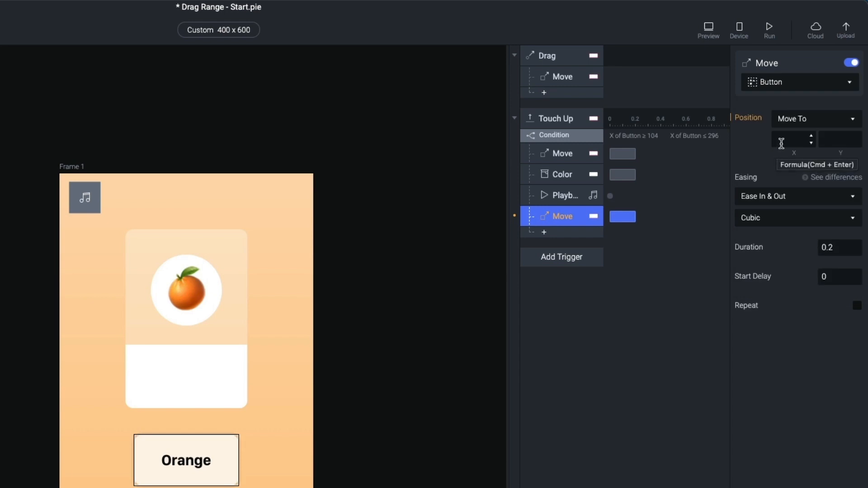
Set the new Move response's position to X 200, Y 452 and place it above the Condition in the Touch Up trigger
click(782, 143)
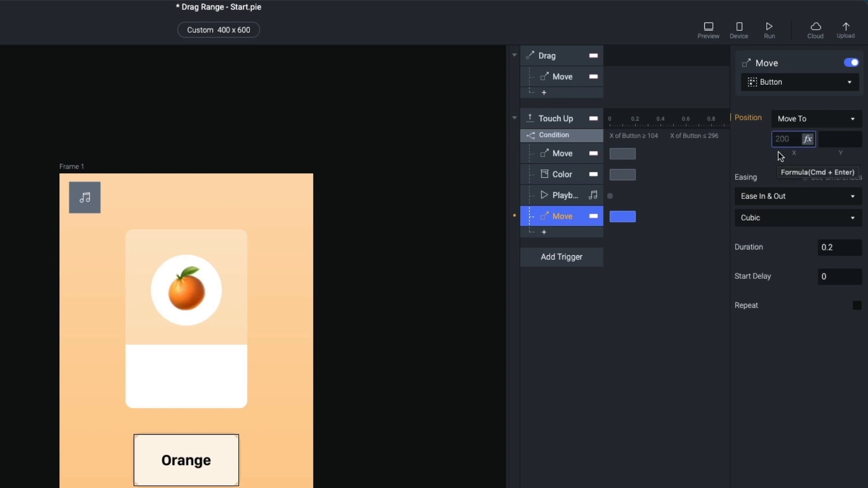
text(200)
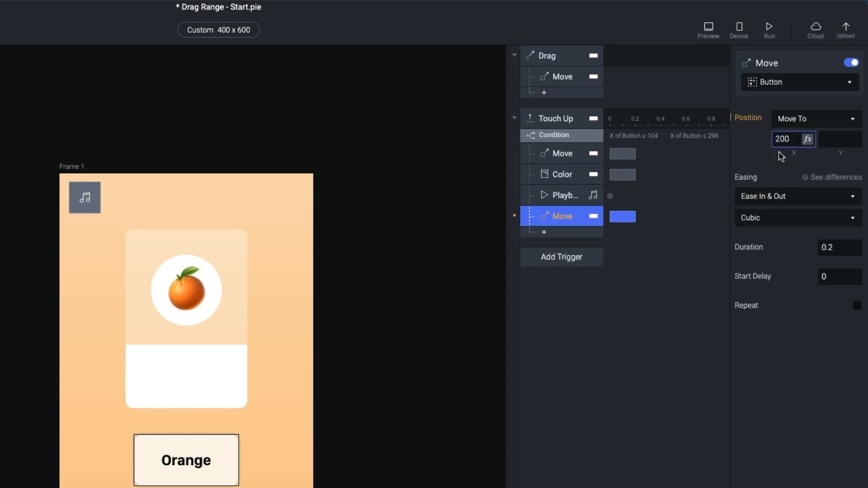
click(824, 140)
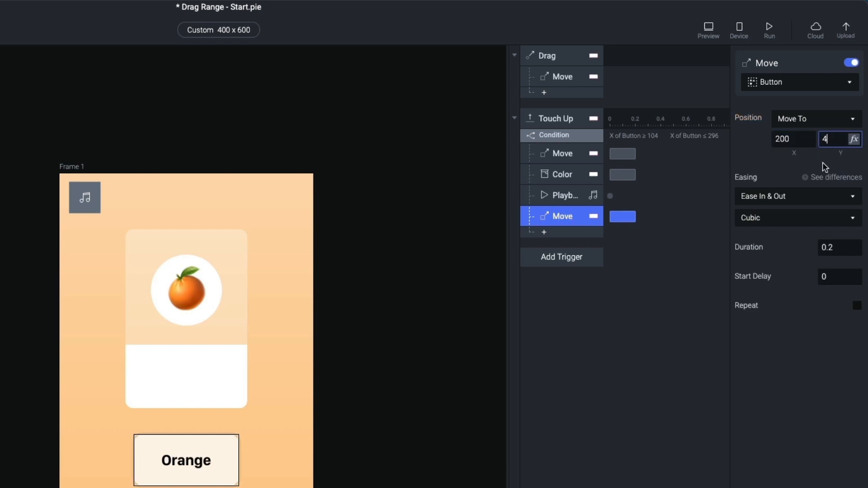
click(637, 292)
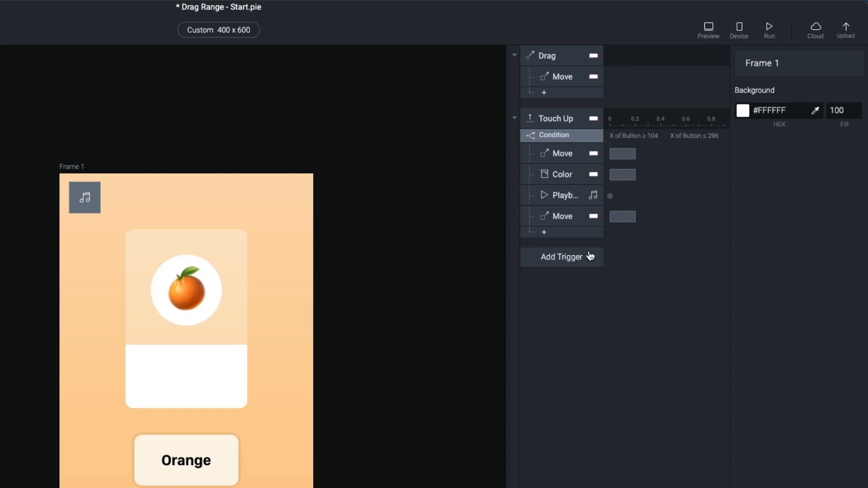
click(567, 218)
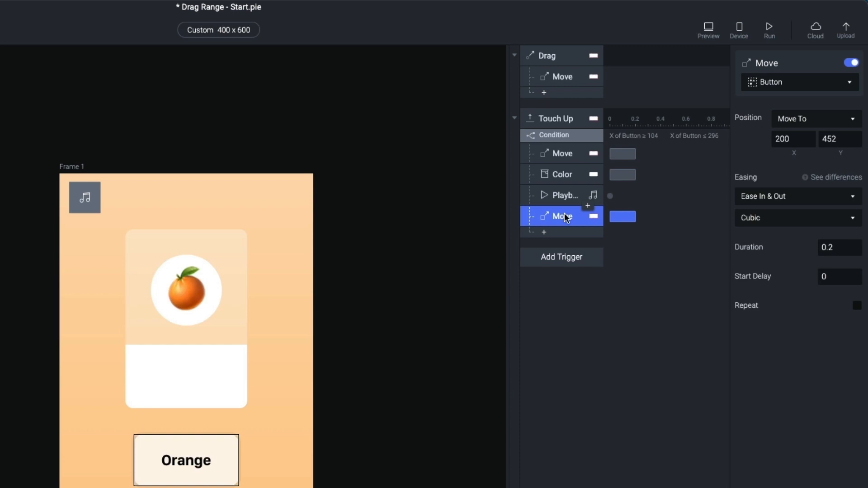
drag(575, 142, 576, 131)
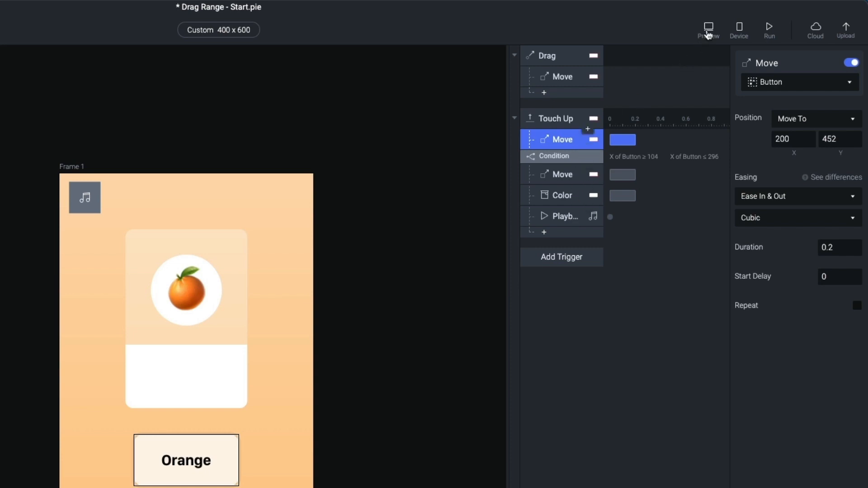
Preview the prototype and test releasing the Orange button at several spots outside the drop zone and then inside it
click(709, 33)
drag(339, 415, 352, 409)
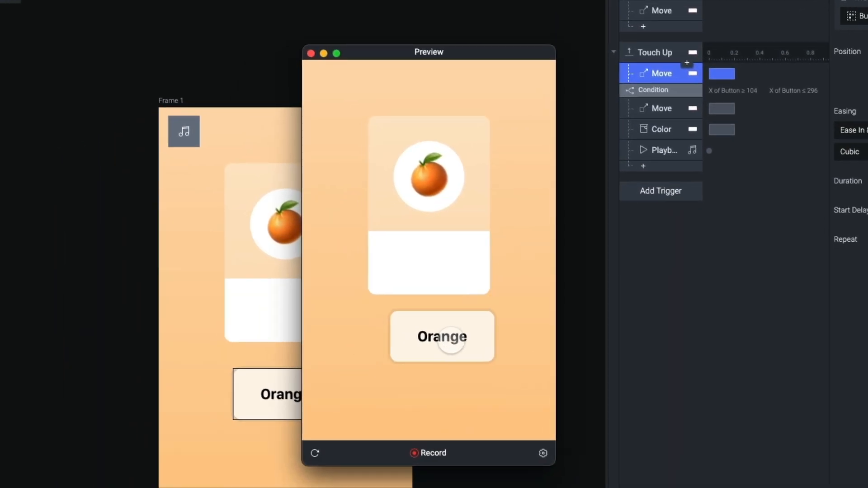
drag(452, 340, 401, 382)
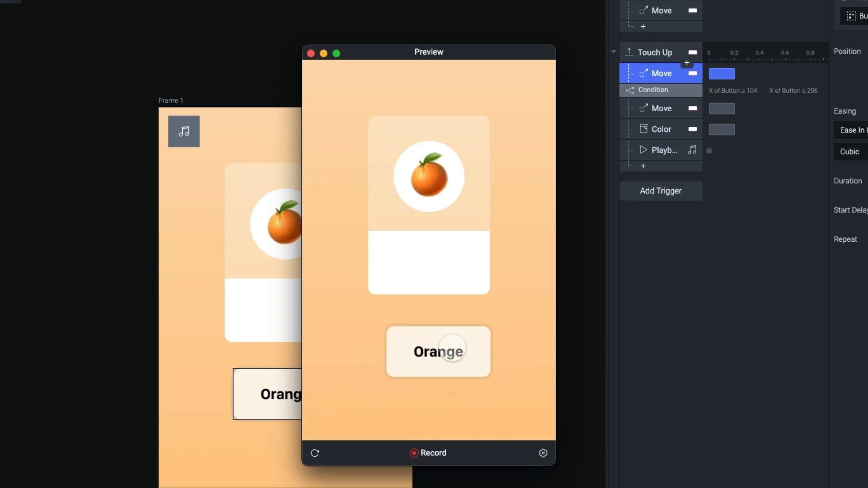
drag(449, 355, 353, 309)
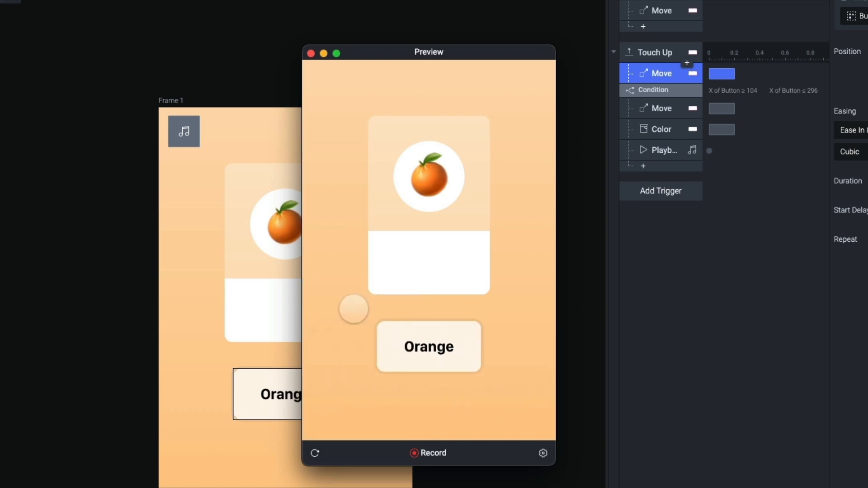
drag(466, 345, 550, 327)
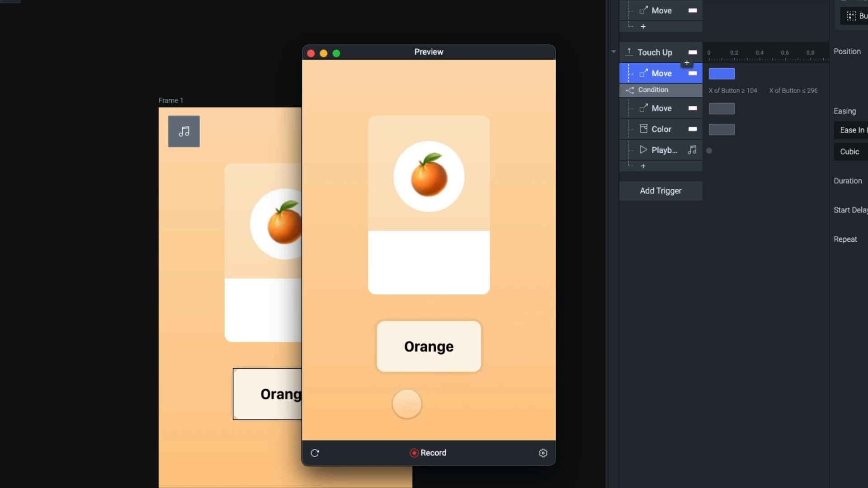
drag(425, 355, 428, 293)
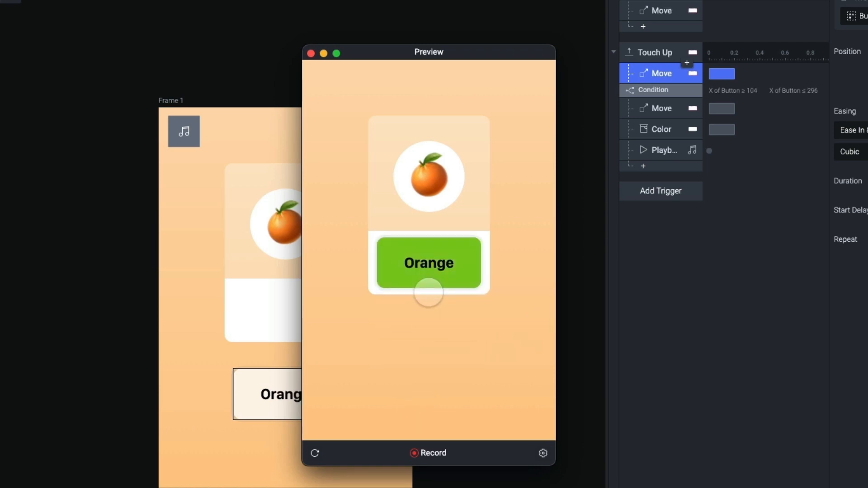